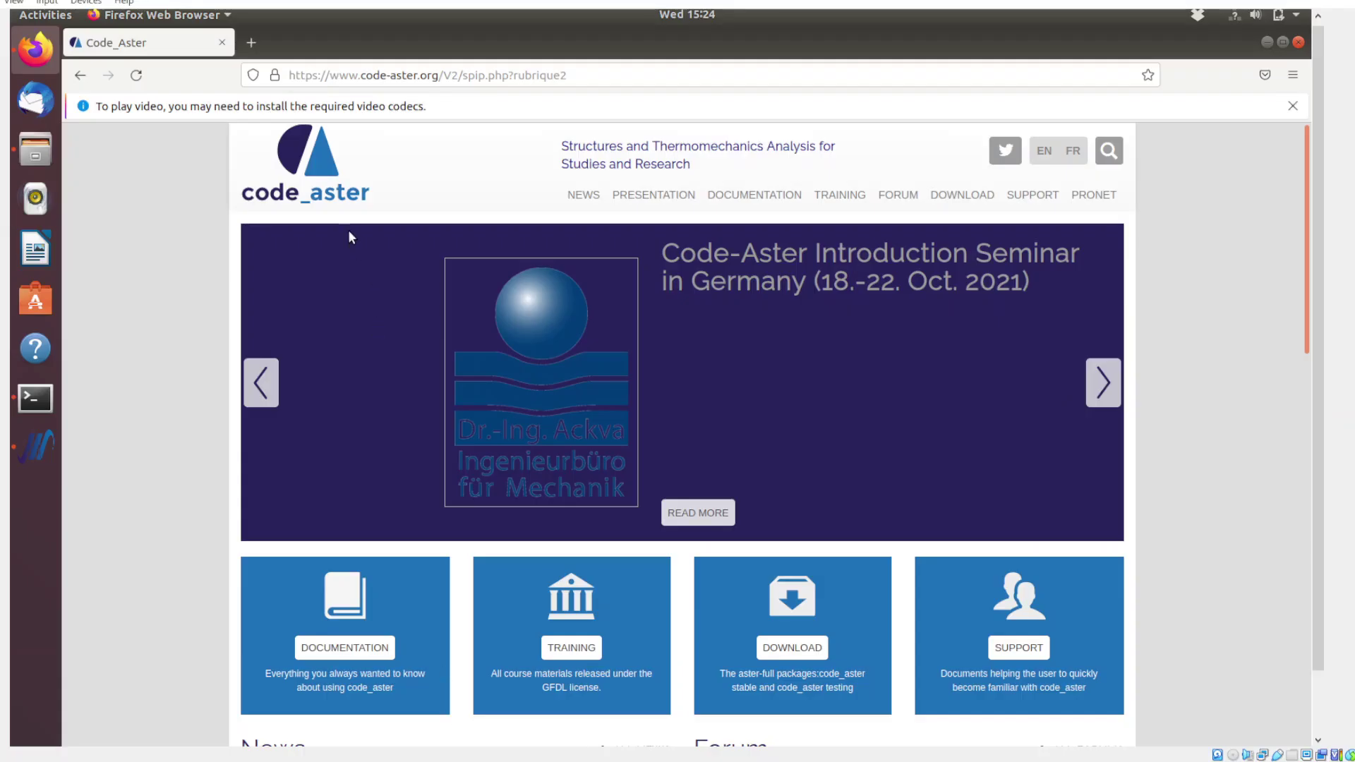
# - Go from the code_aster home page to the Documentation index for version 14
pyautogui.click(308, 174)
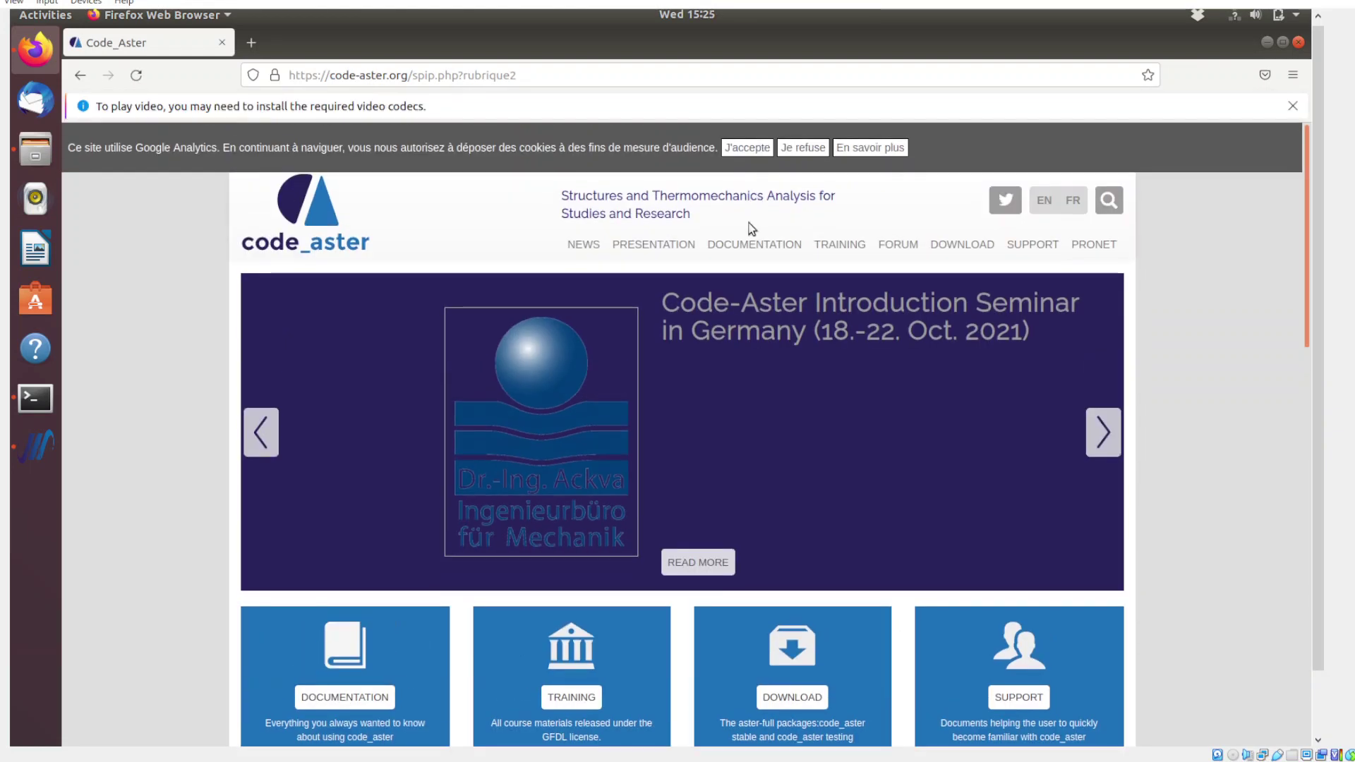
pyautogui.click(746, 247)
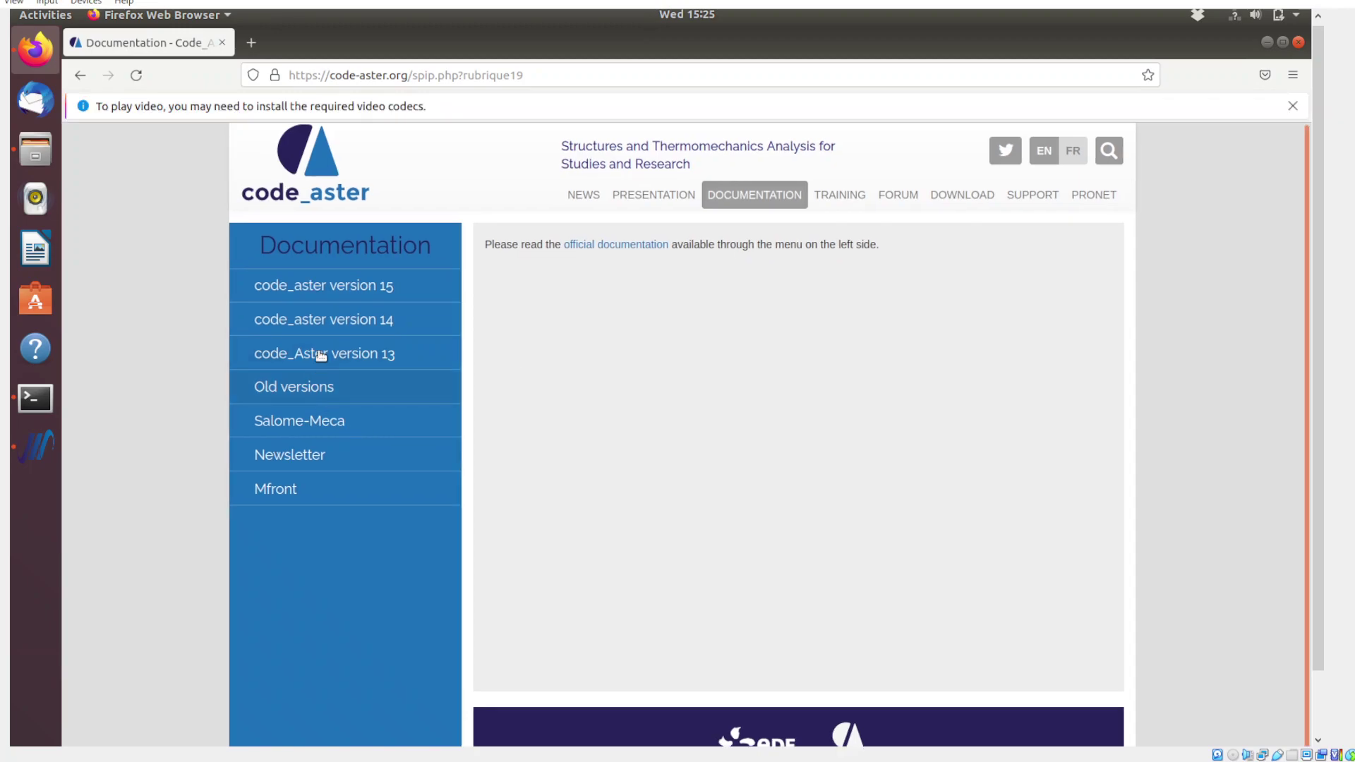
pyautogui.click(335, 322)
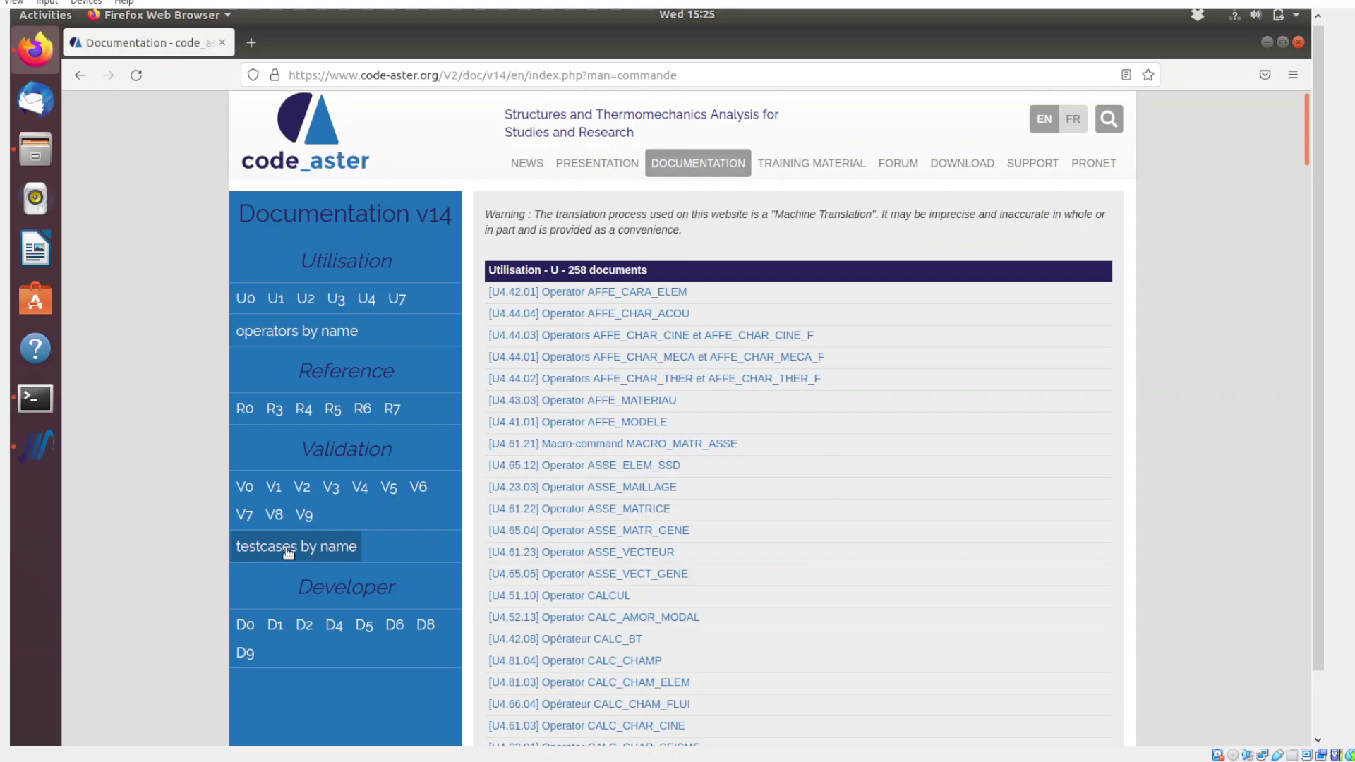
# - List the Validation V0 documents, read the V0.00.00 classification PDF, and return to the list
pyautogui.click(245, 488)
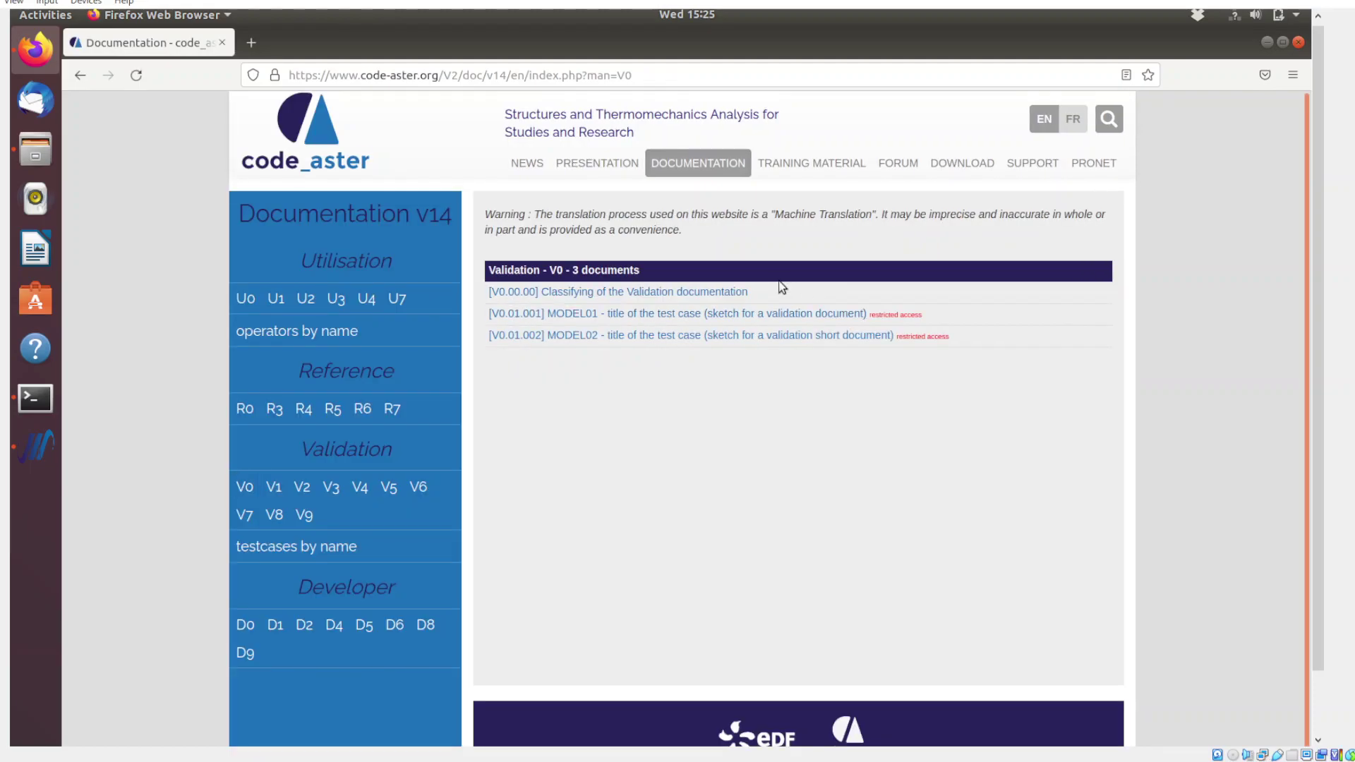
pyautogui.click(643, 293)
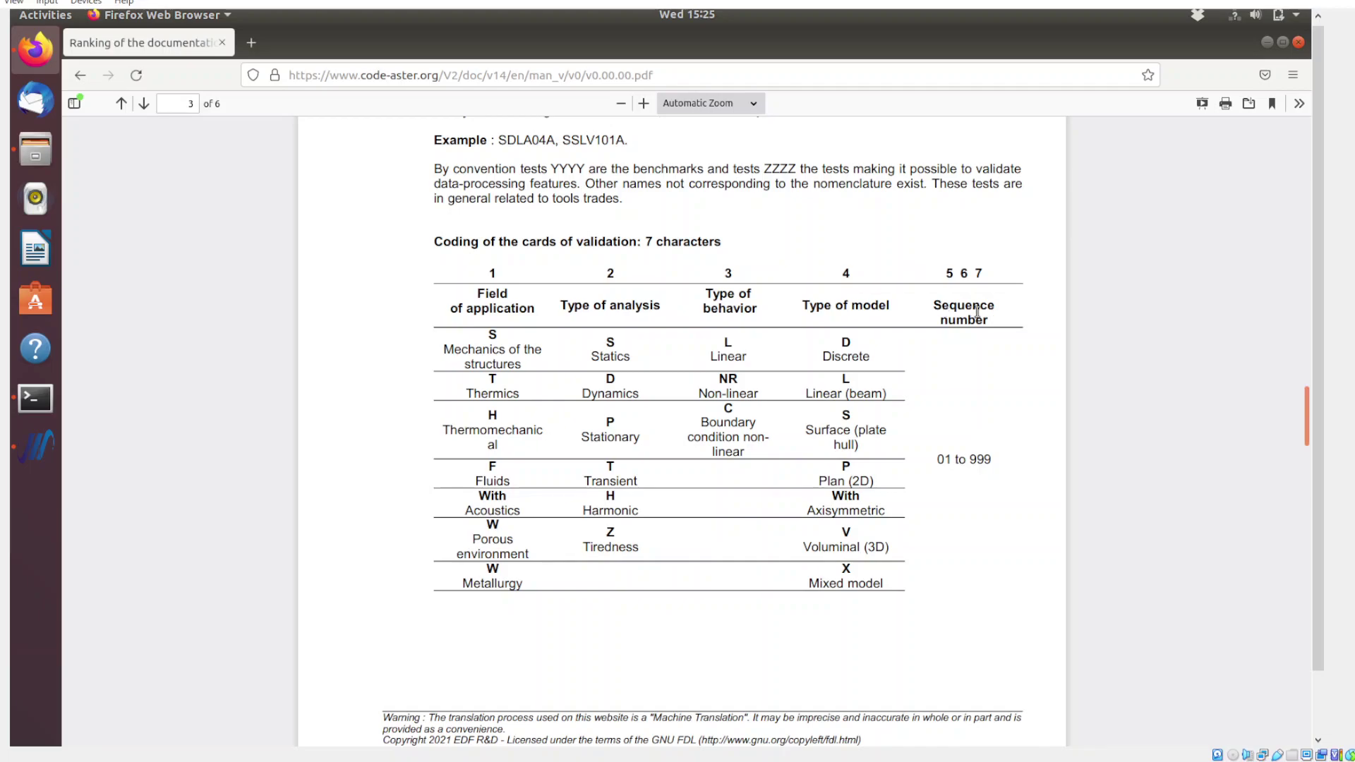
pyautogui.click(81, 75)
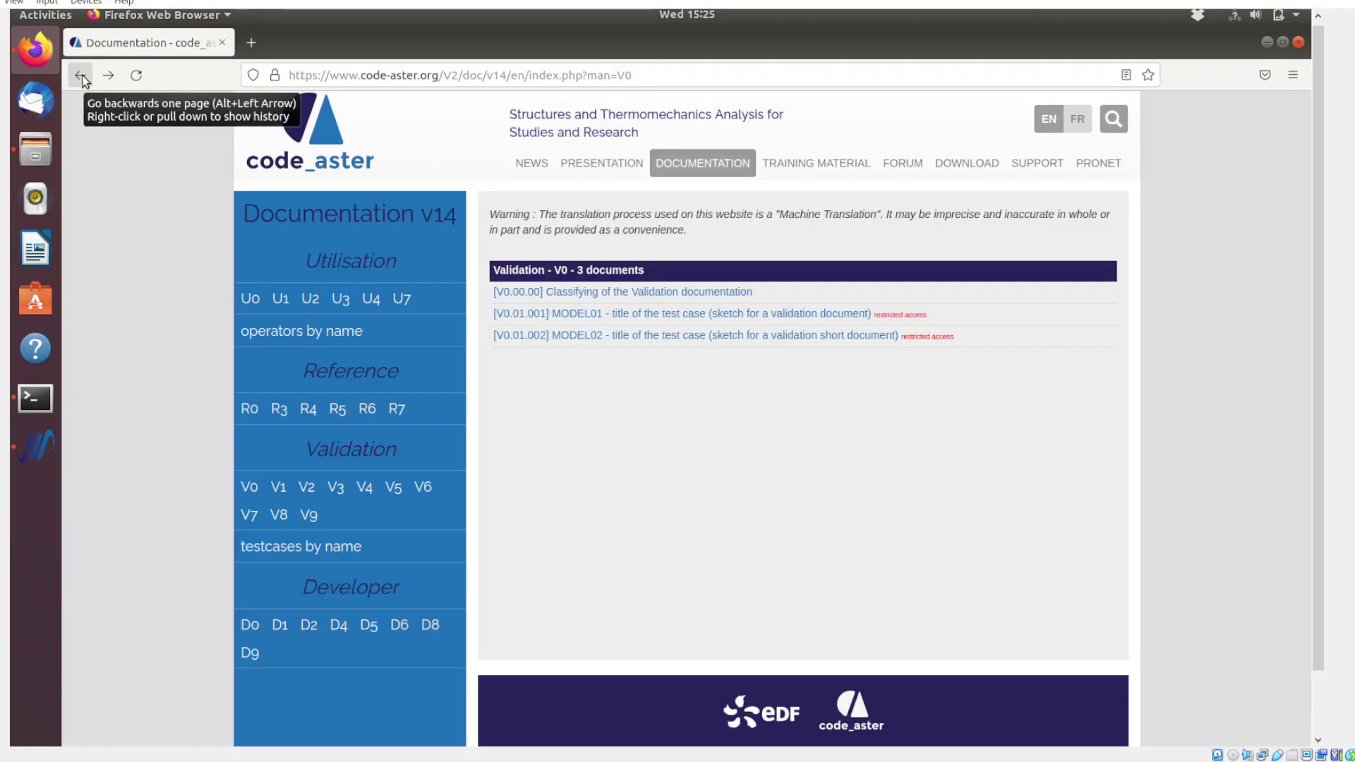
# - Search the testcases-by-name list for 'buck', then switch to the salome_meca window
pyautogui.click(299, 550)
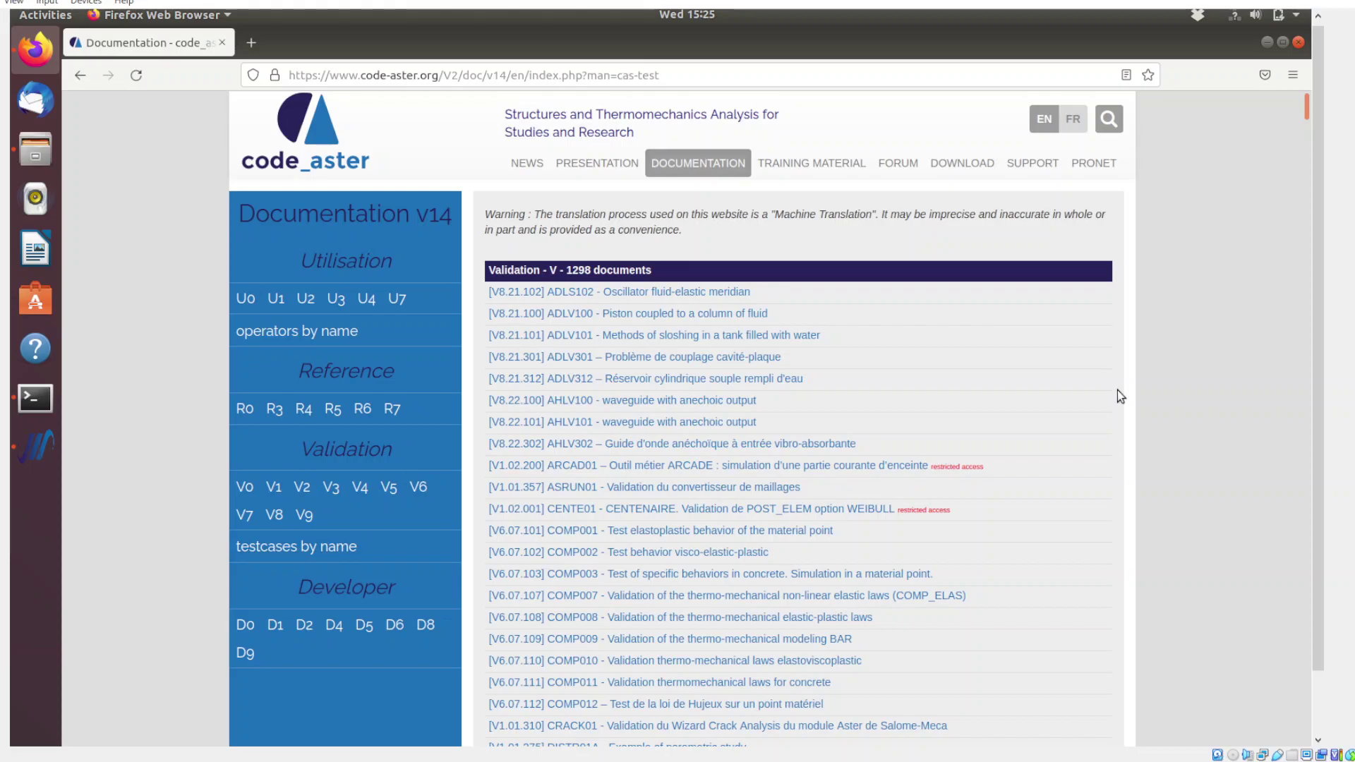
pyautogui.write('buck')
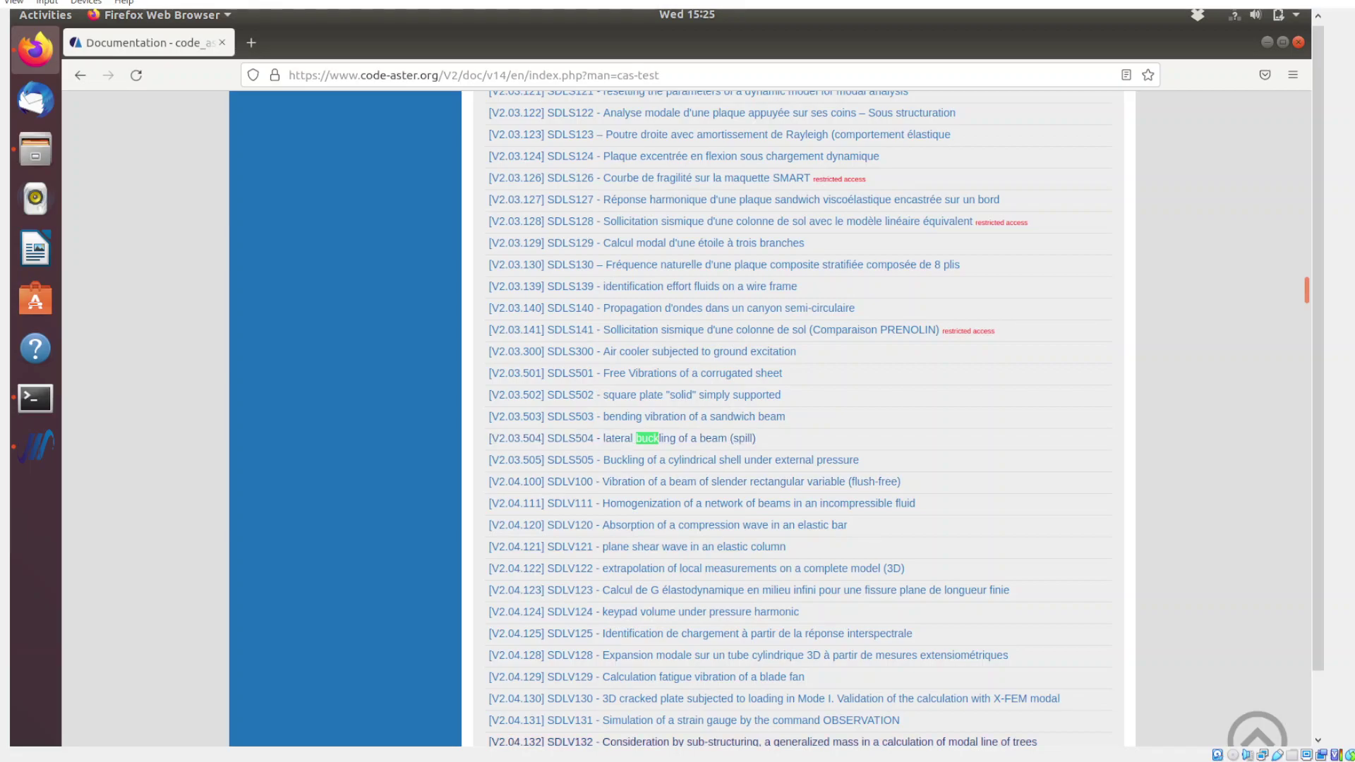
pyautogui.click(35, 447)
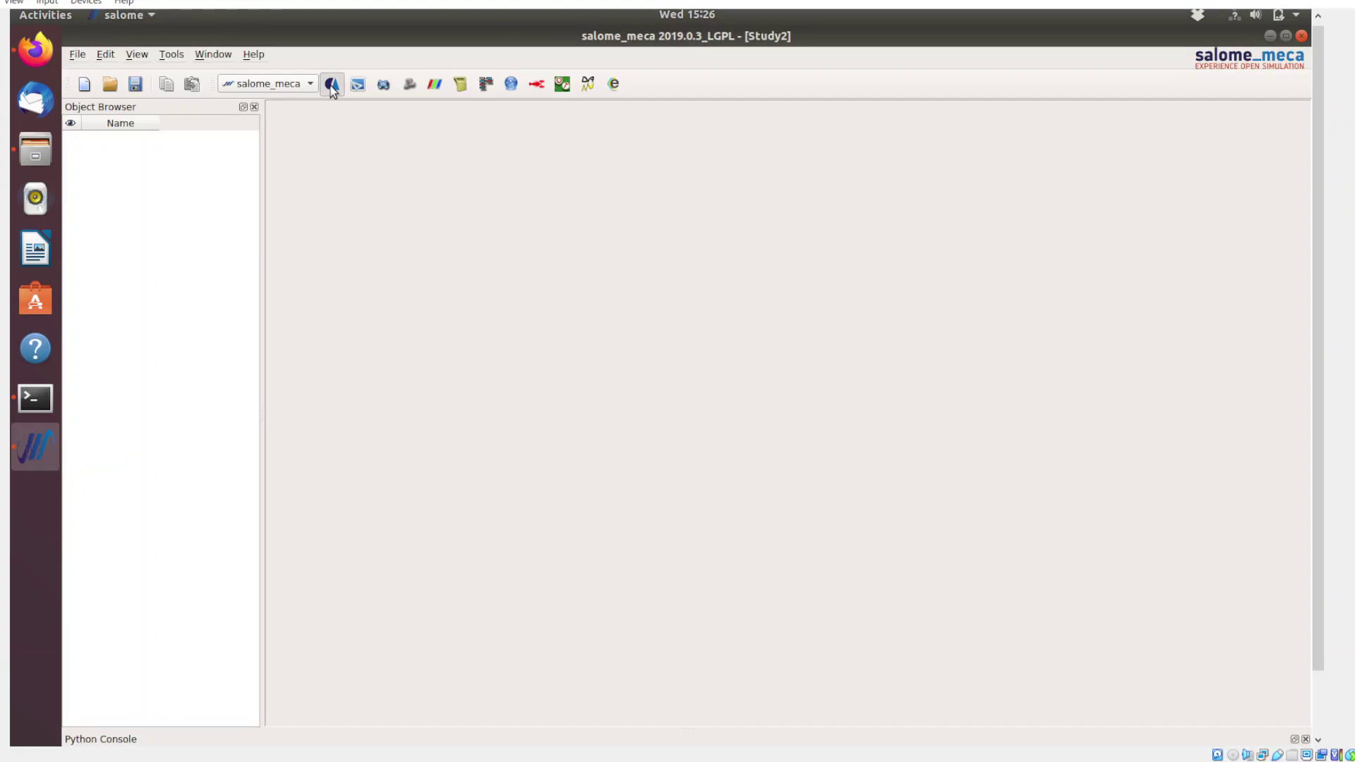
# - Activate AsterStudy, start Import Testcase, and pick sdls503a from the autocomplete list
pyautogui.click(331, 85)
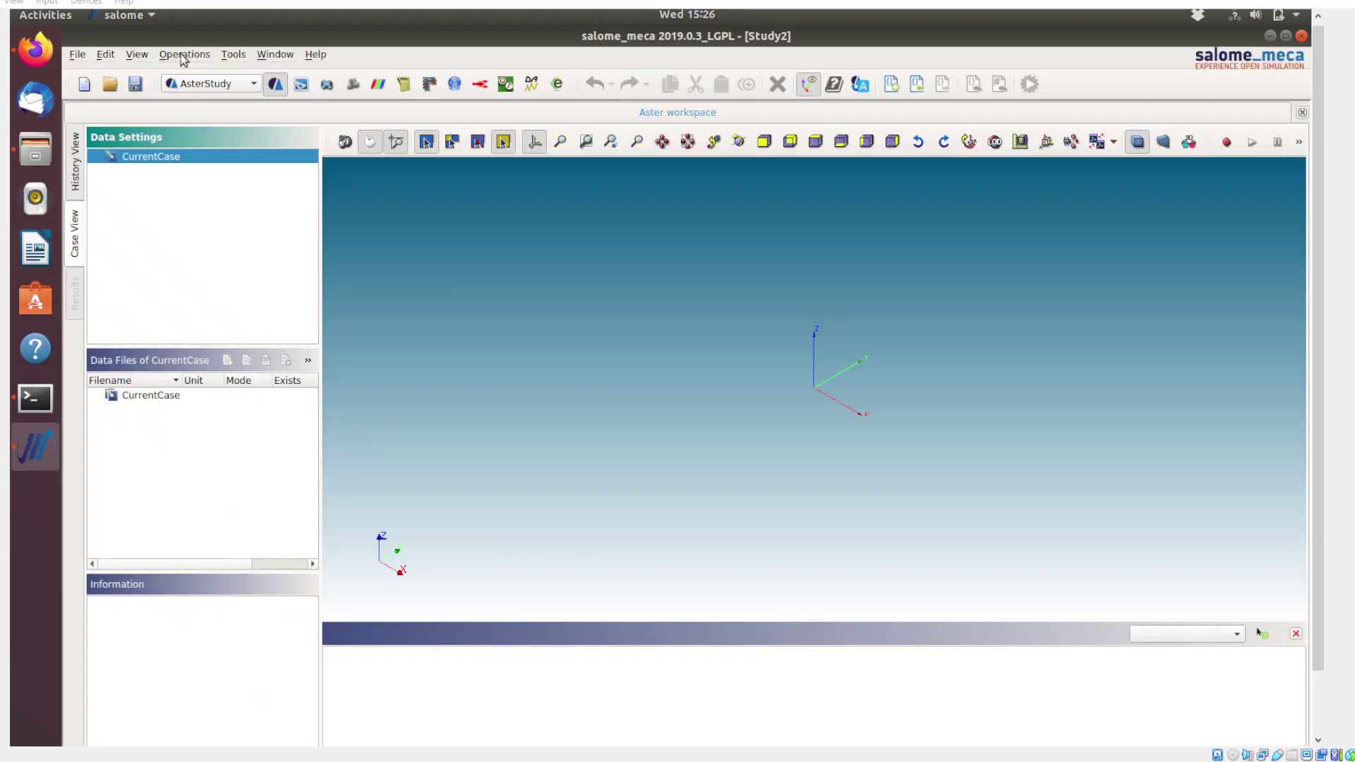
pyautogui.click(182, 57)
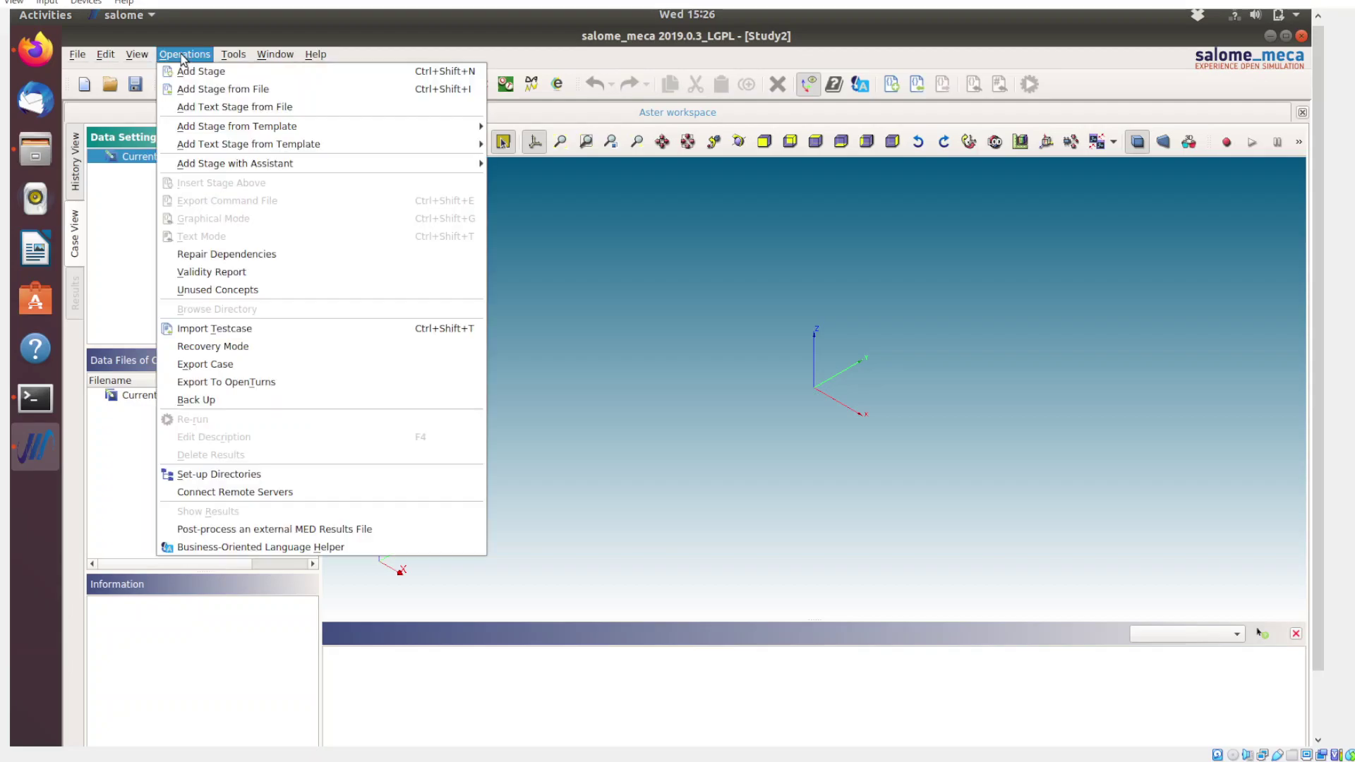
pyautogui.click(202, 329)
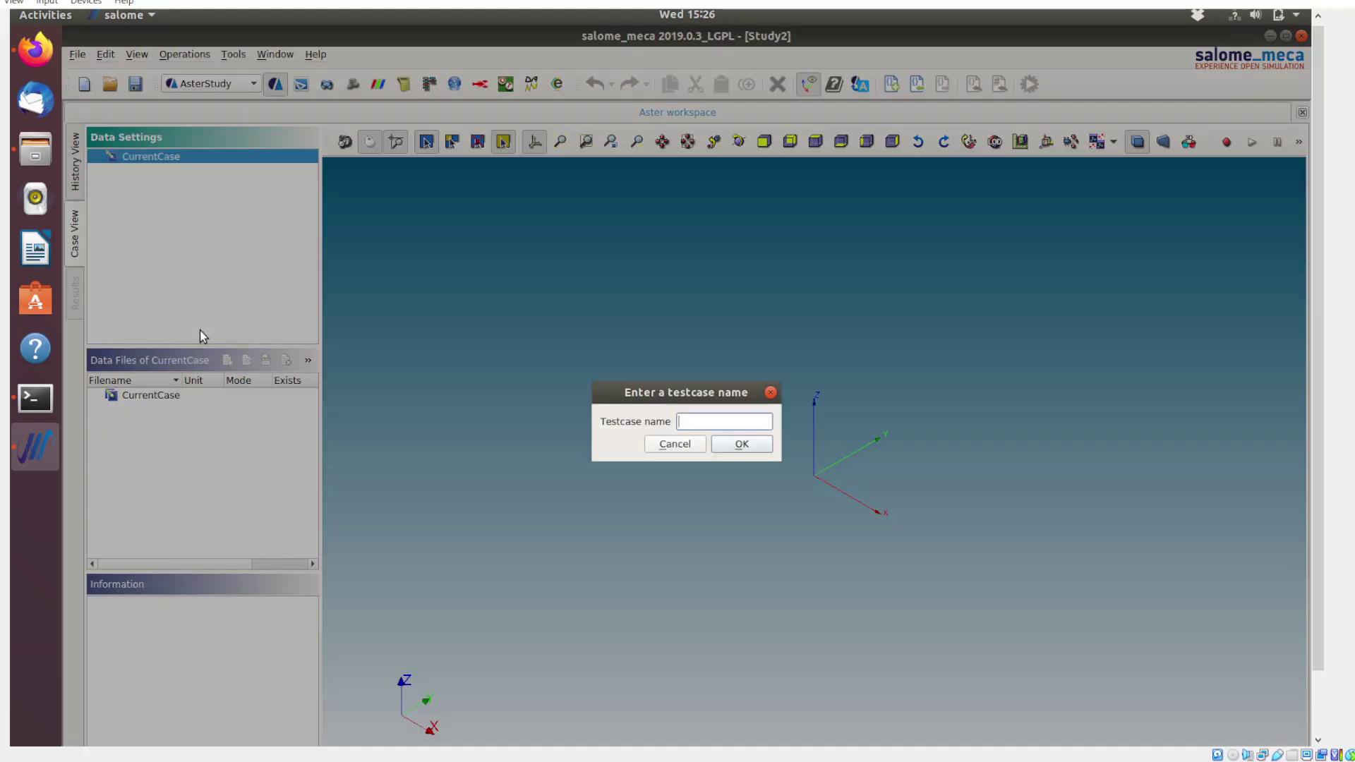
pyautogui.write('sdls503a')
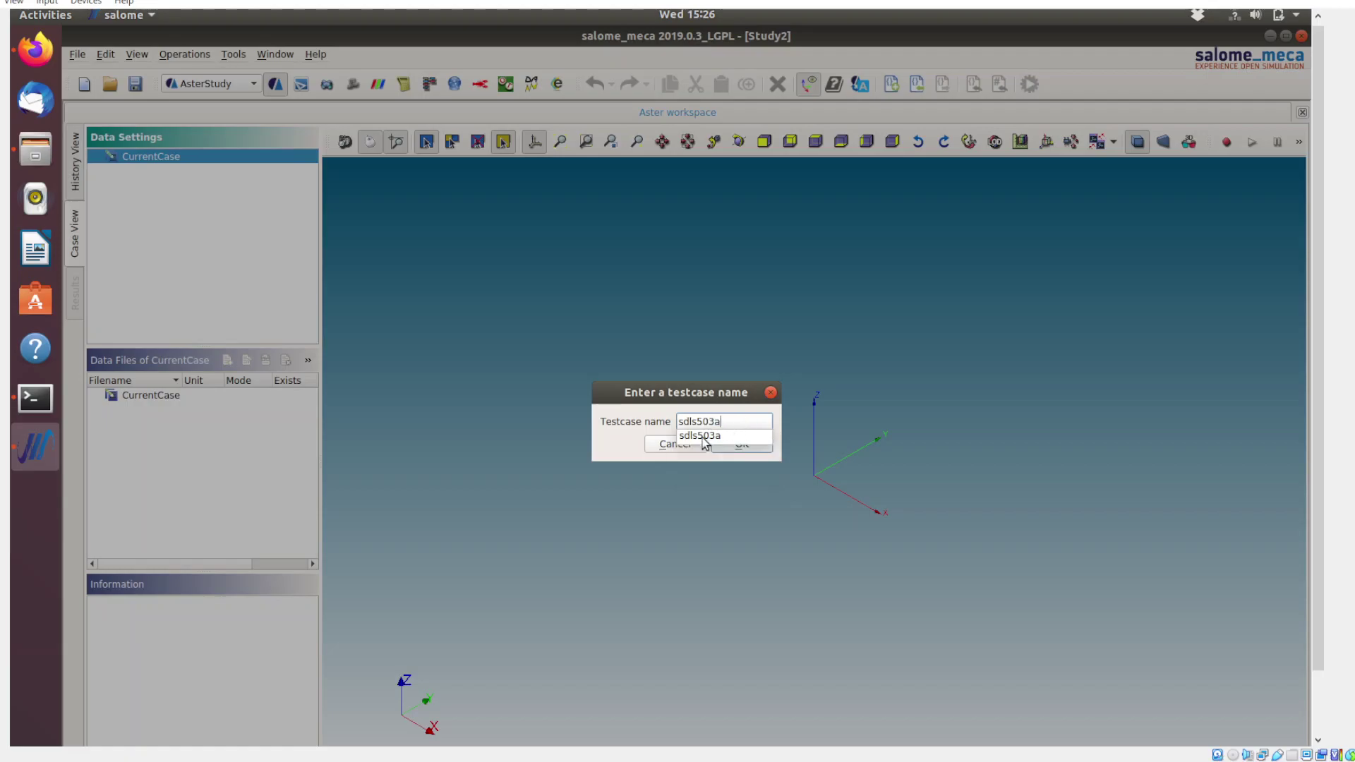
pyautogui.click(706, 436)
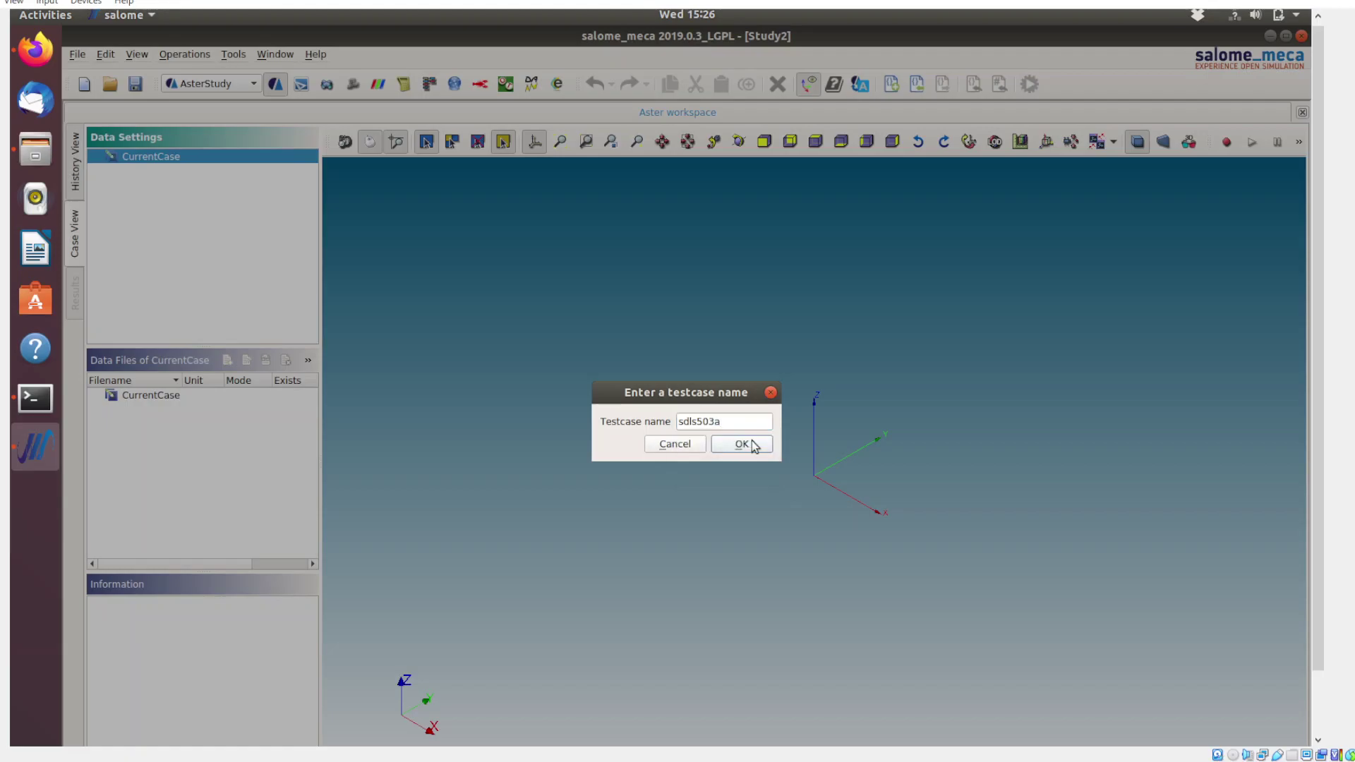
# - Import sdls503a and view the TEST_RESU command's parameters at the bottom of the tree
pyautogui.click(742, 444)
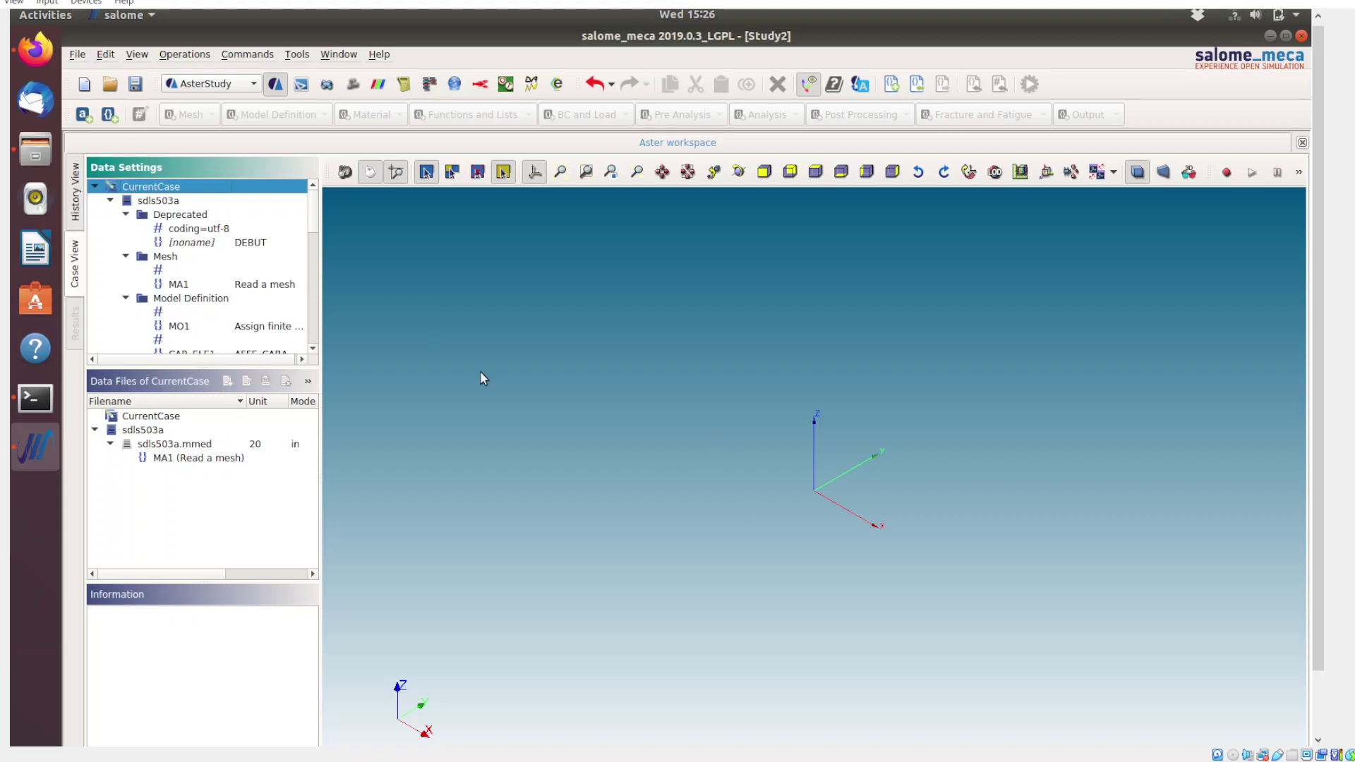
pyautogui.moveTo(316, 210); pyautogui.dragTo(308, 326)
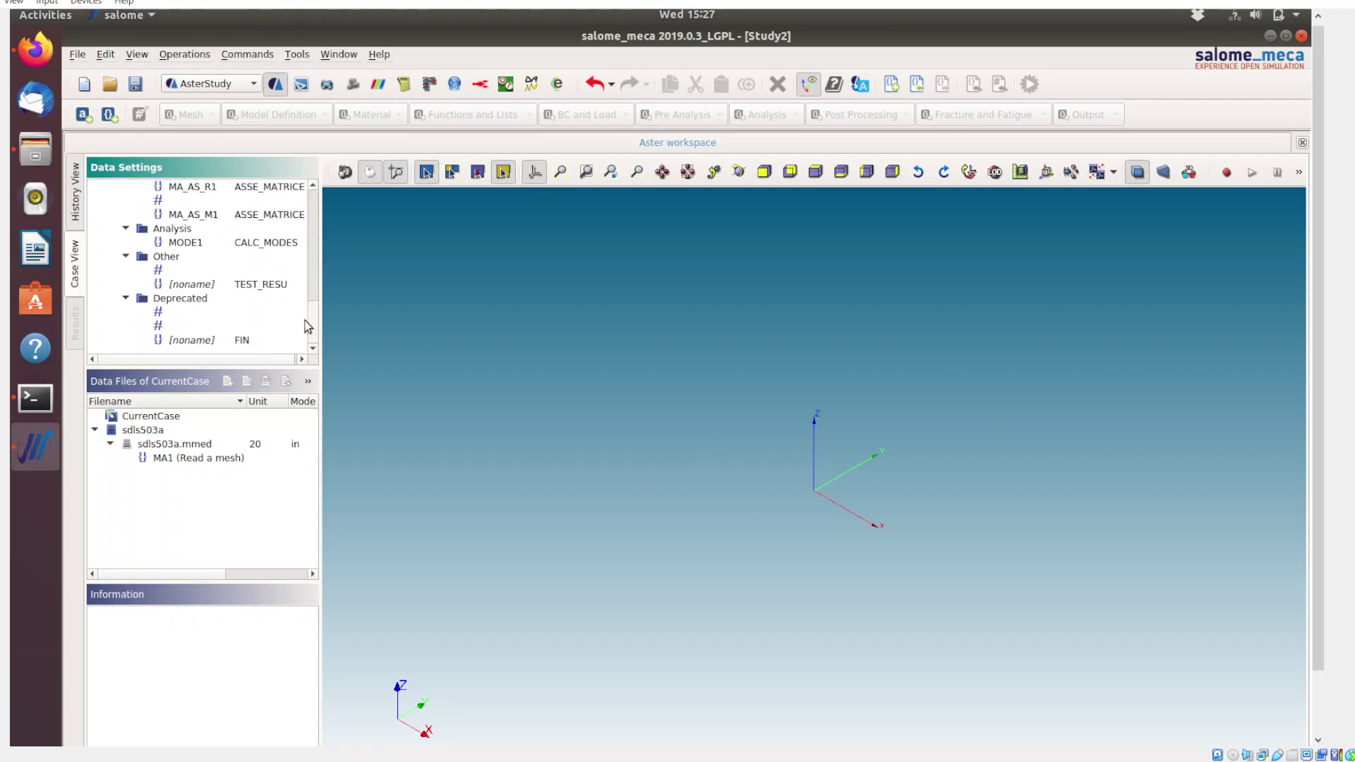
pyautogui.click(240, 284)
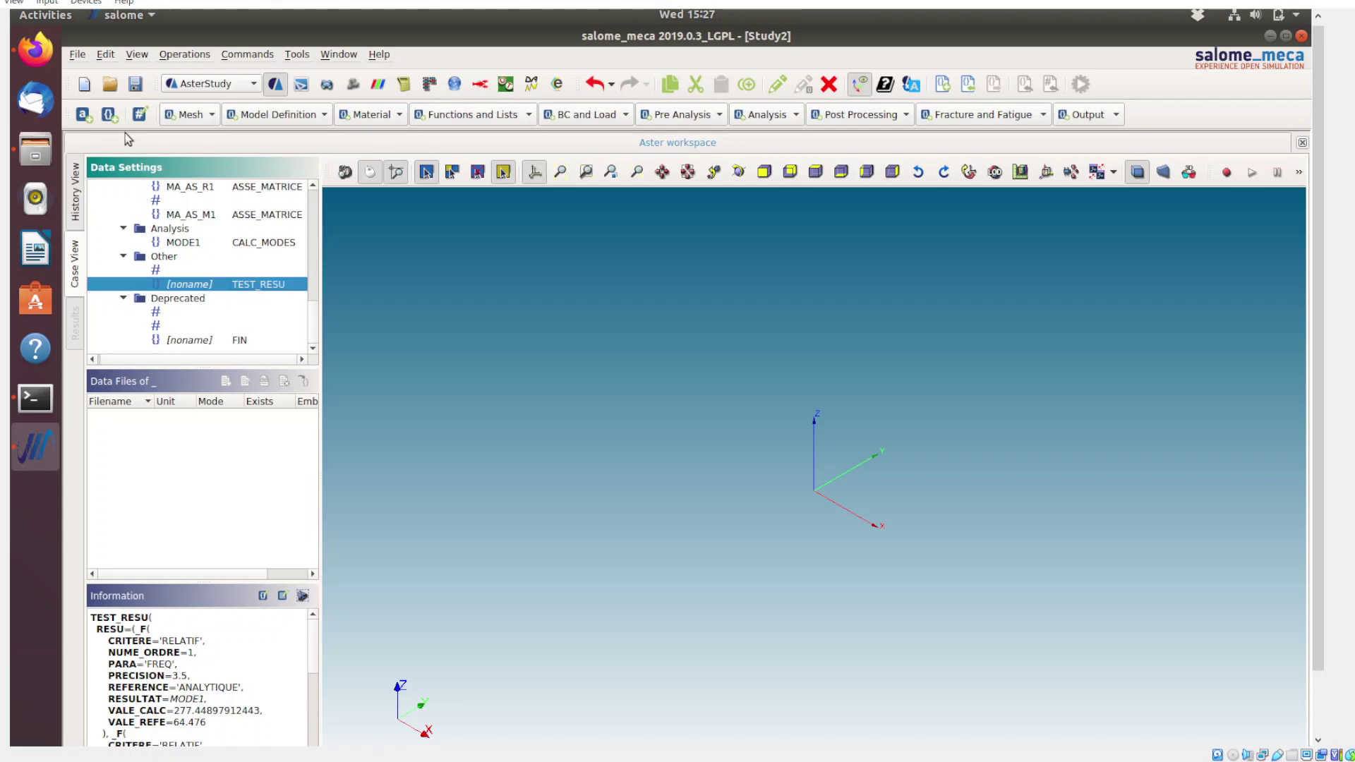
# - Save the study as Study2 in the salome_meca home folder and show the History View
pyautogui.click(136, 85)
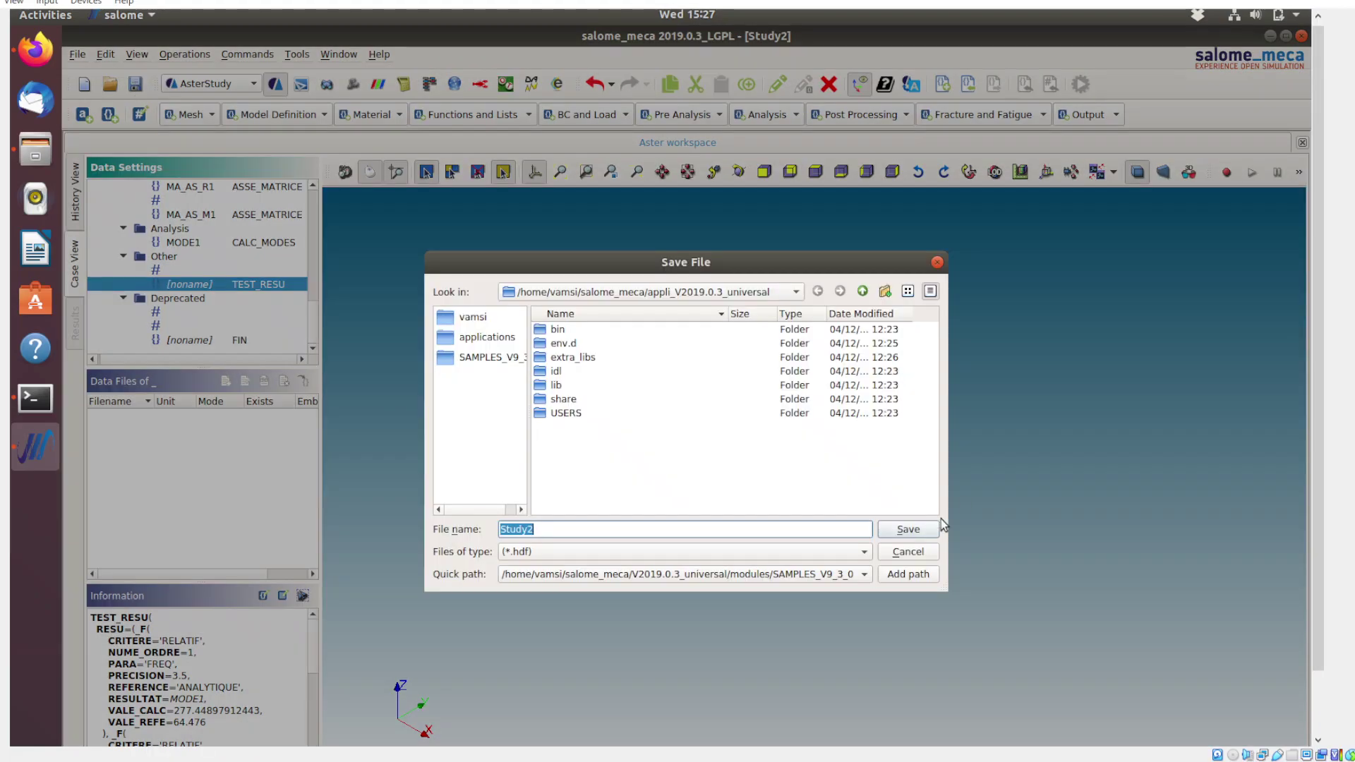
pyautogui.click(734, 293)
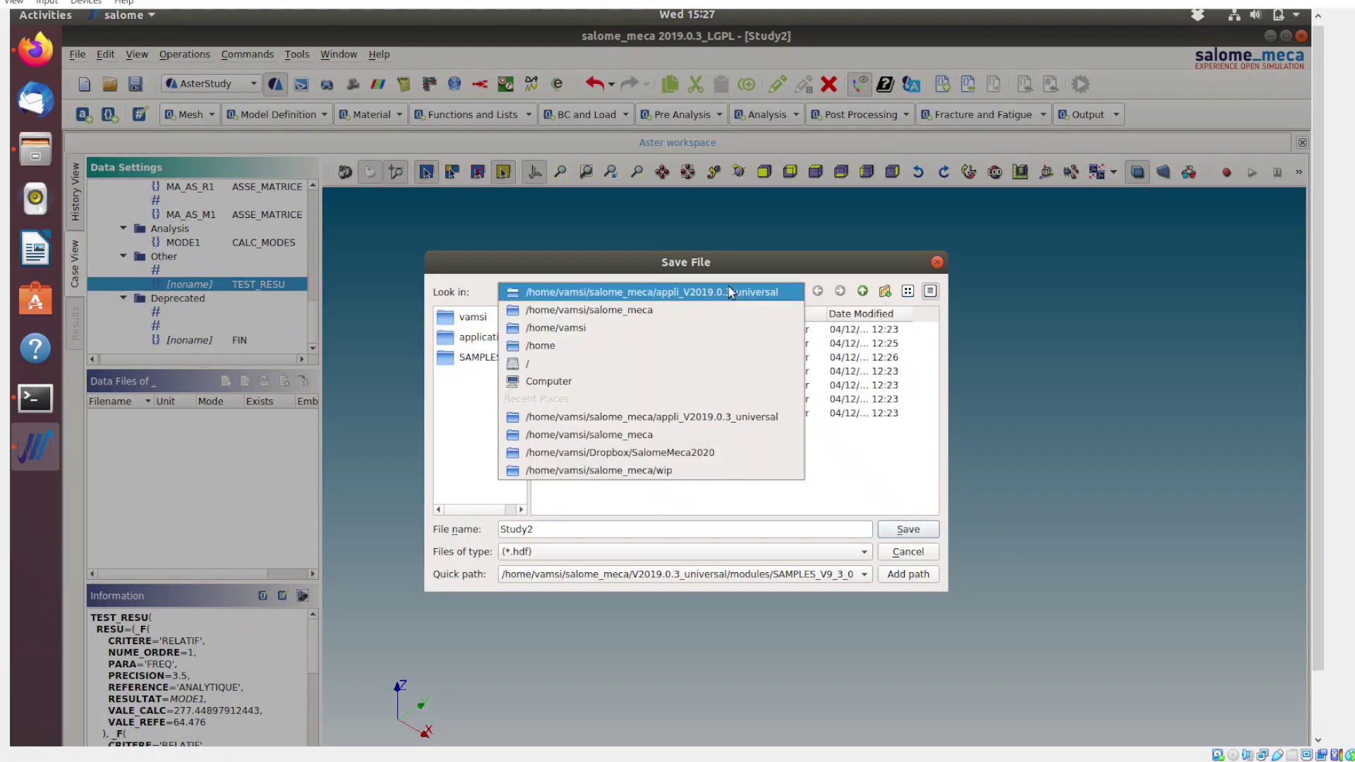
pyautogui.click(626, 315)
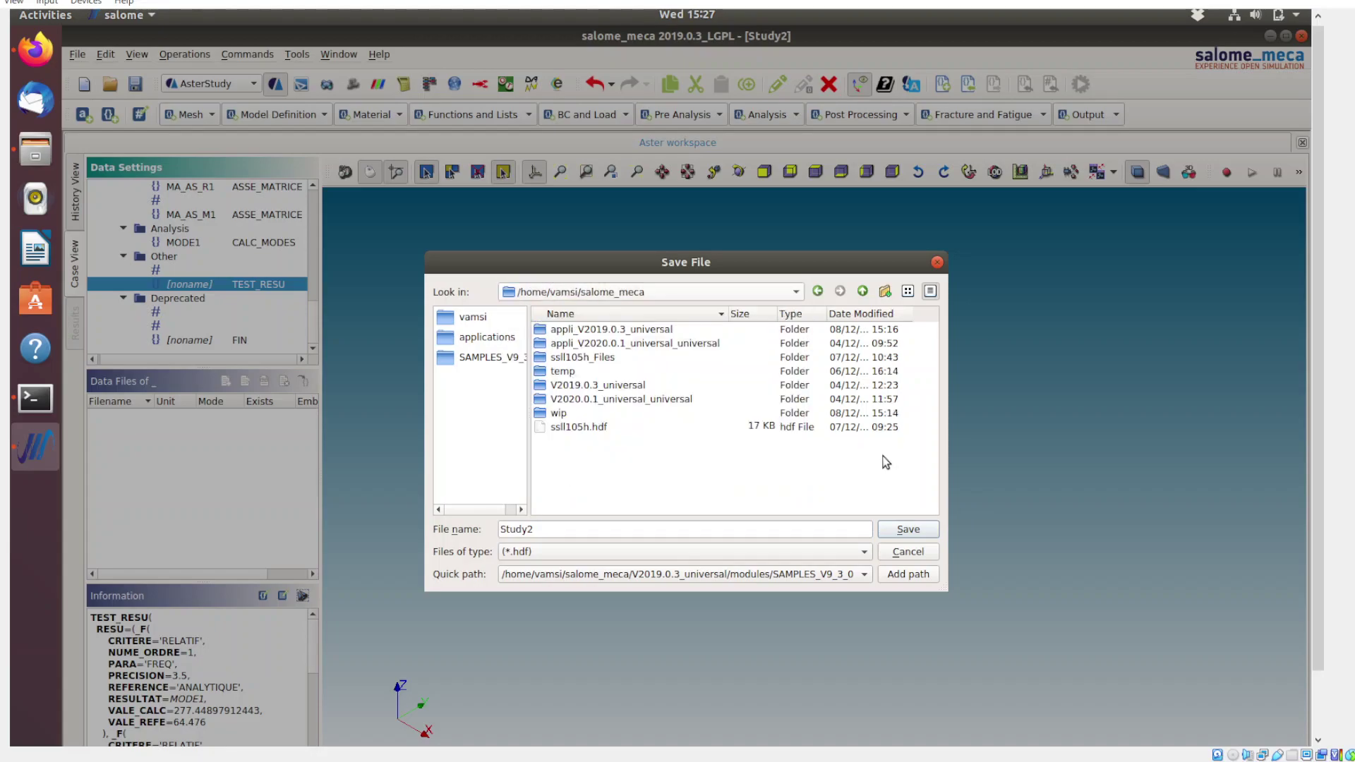
pyautogui.click(907, 536)
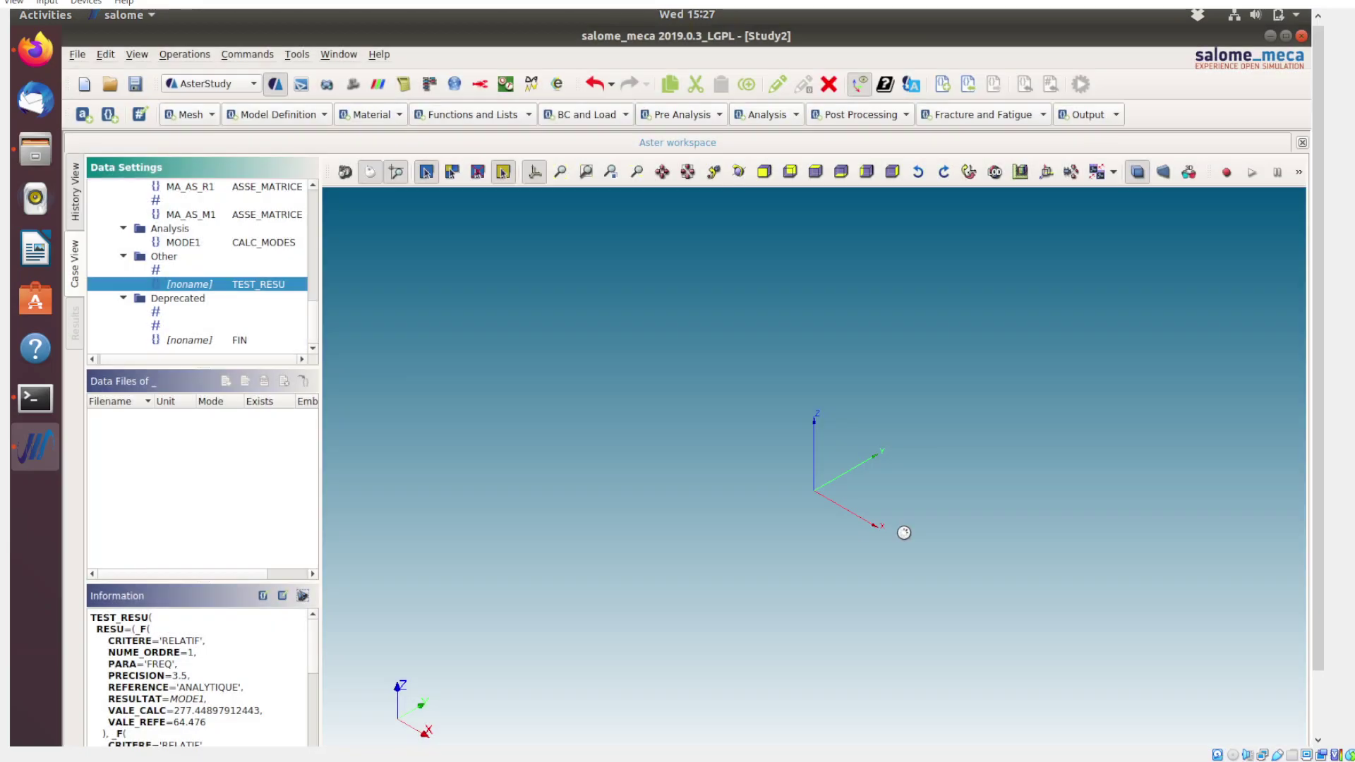
pyautogui.click(76, 197)
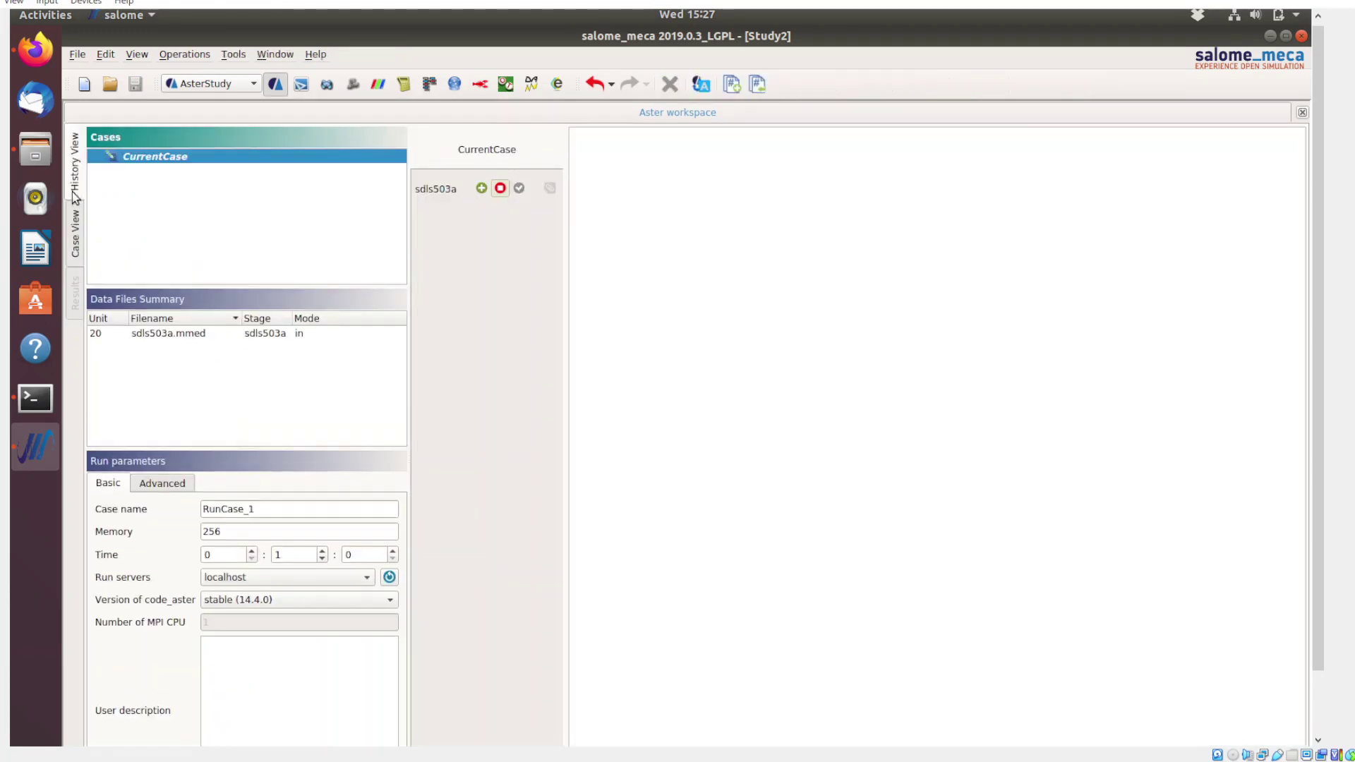
# - Raise run memory from 256 to 2560, mark the sdls503a stage, and launch RunCase_1
pyautogui.click(240, 535)
pyautogui.write('0')
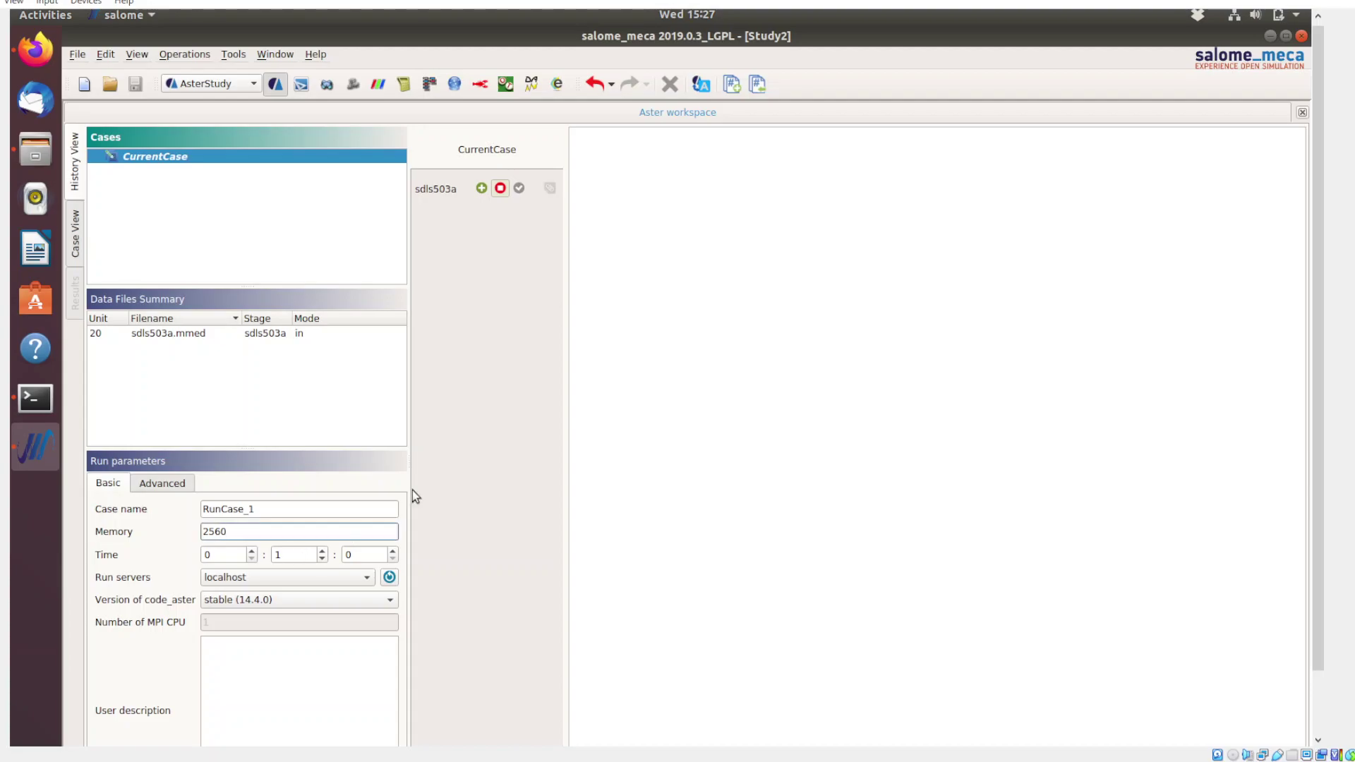
pyautogui.click(481, 189)
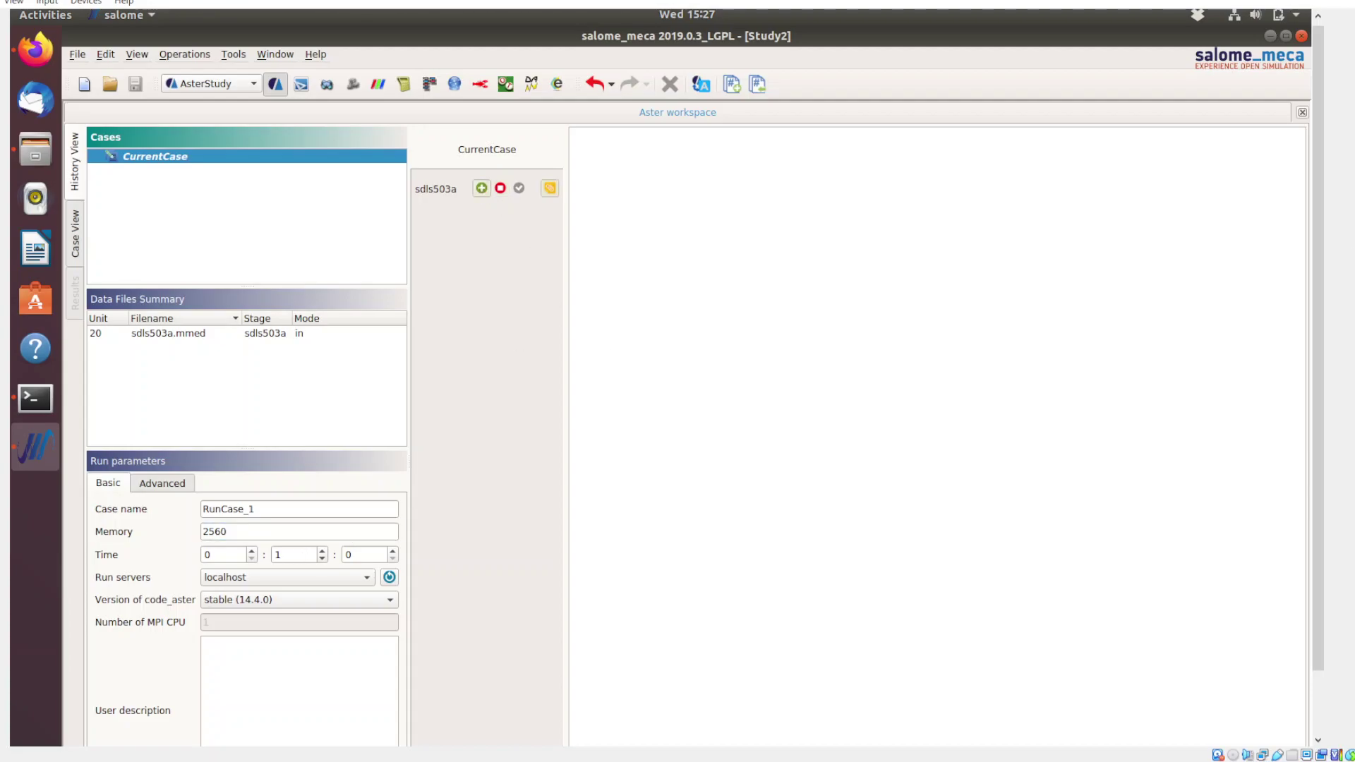
pyautogui.moveTo(1317, 189); pyautogui.dragTo(1273, 217)
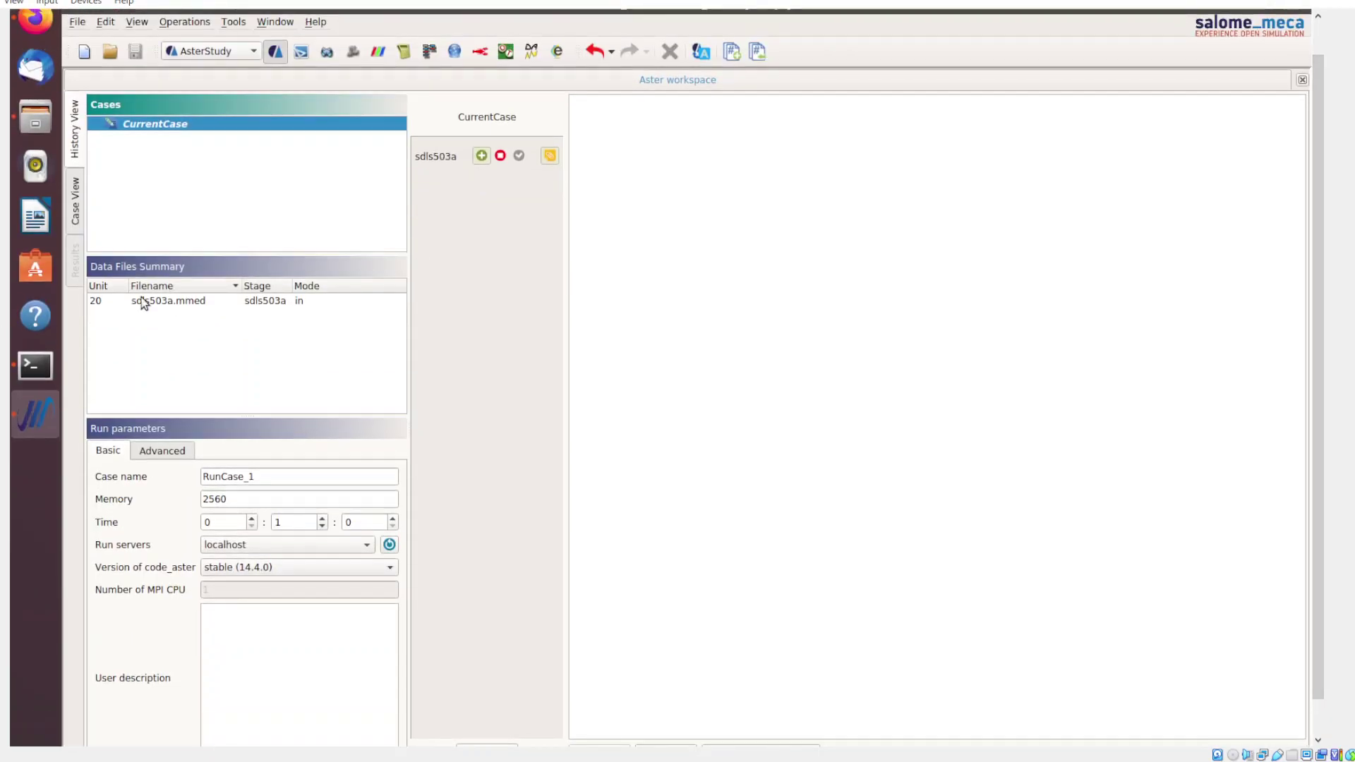
pyautogui.moveTo(1323, 252); pyautogui.dragTo(1322, 390)
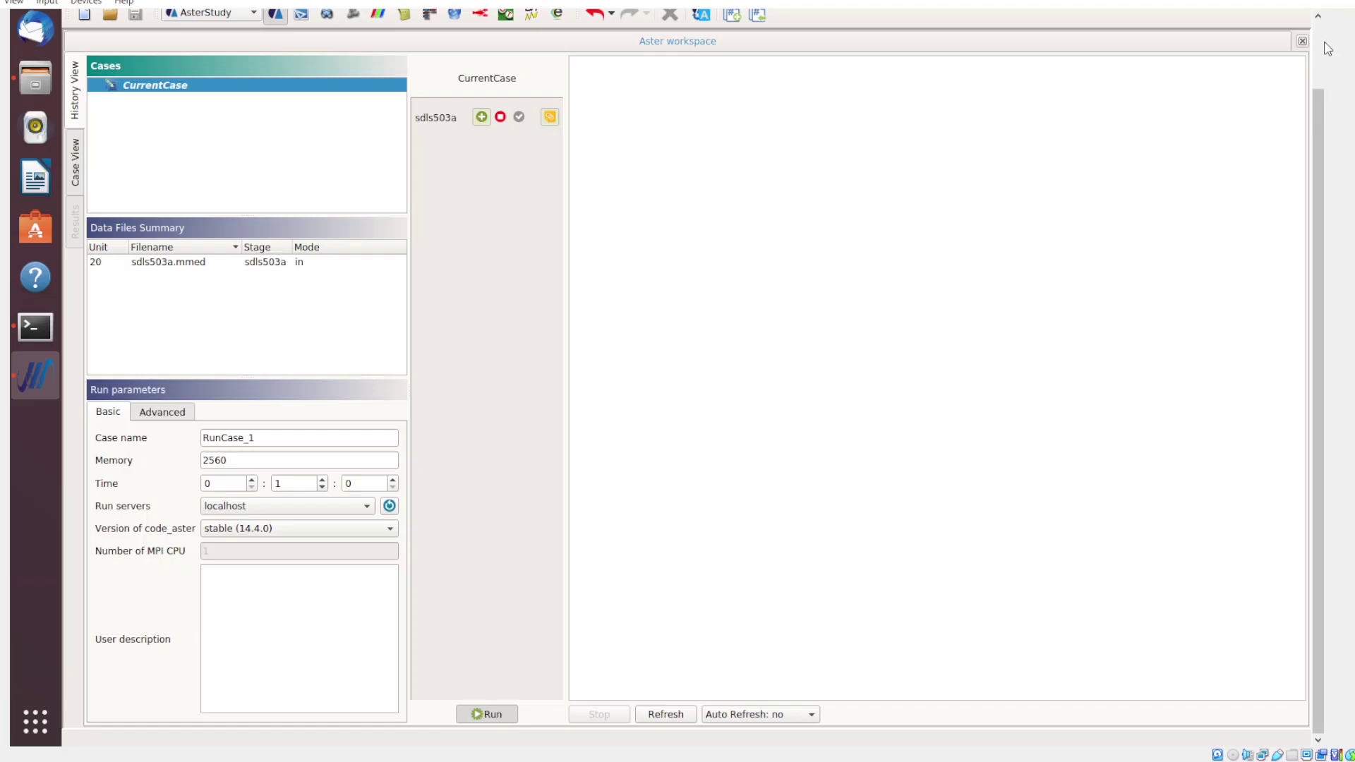
pyautogui.scroll(3, 1326, 45)
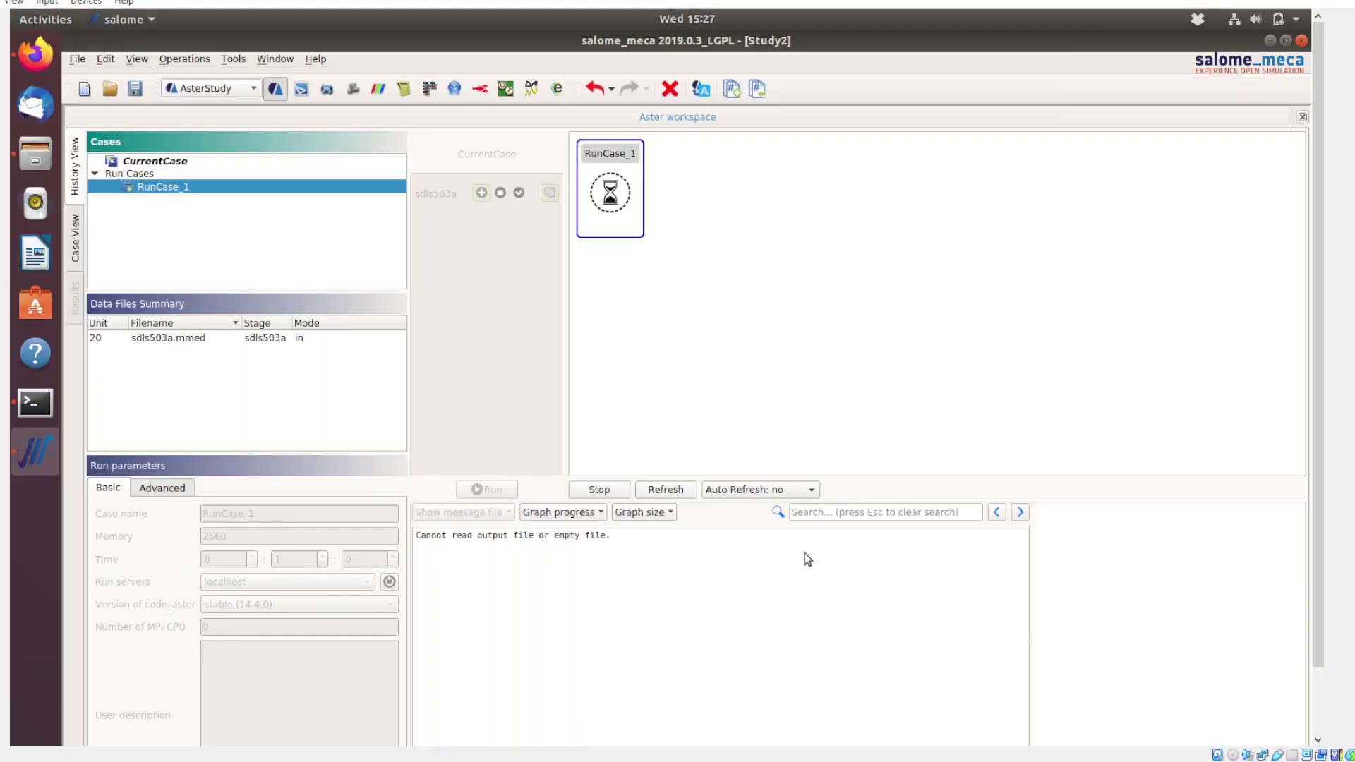
# - Set auto-refresh to 5s and confirm RunCase_1's output log ends with exit status 0
pyautogui.click(809, 490)
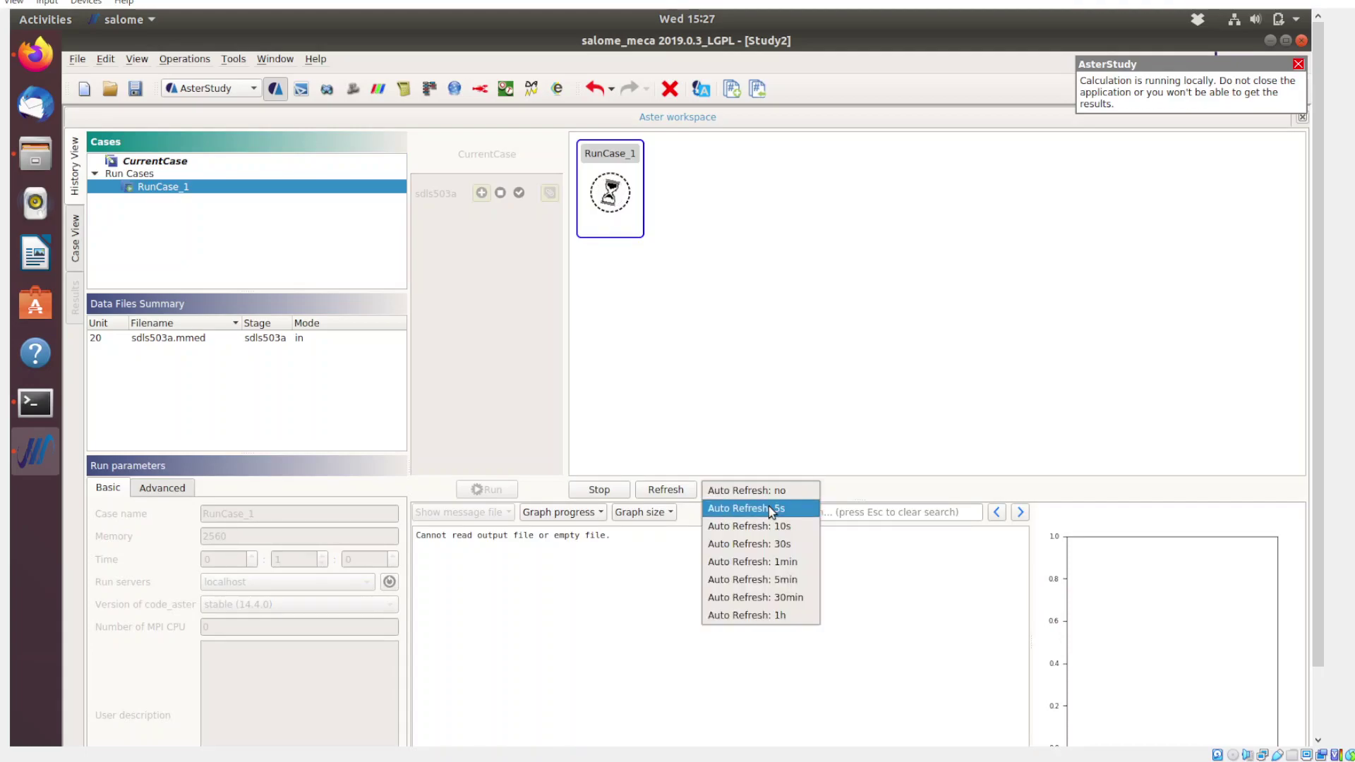
pyautogui.click(769, 506)
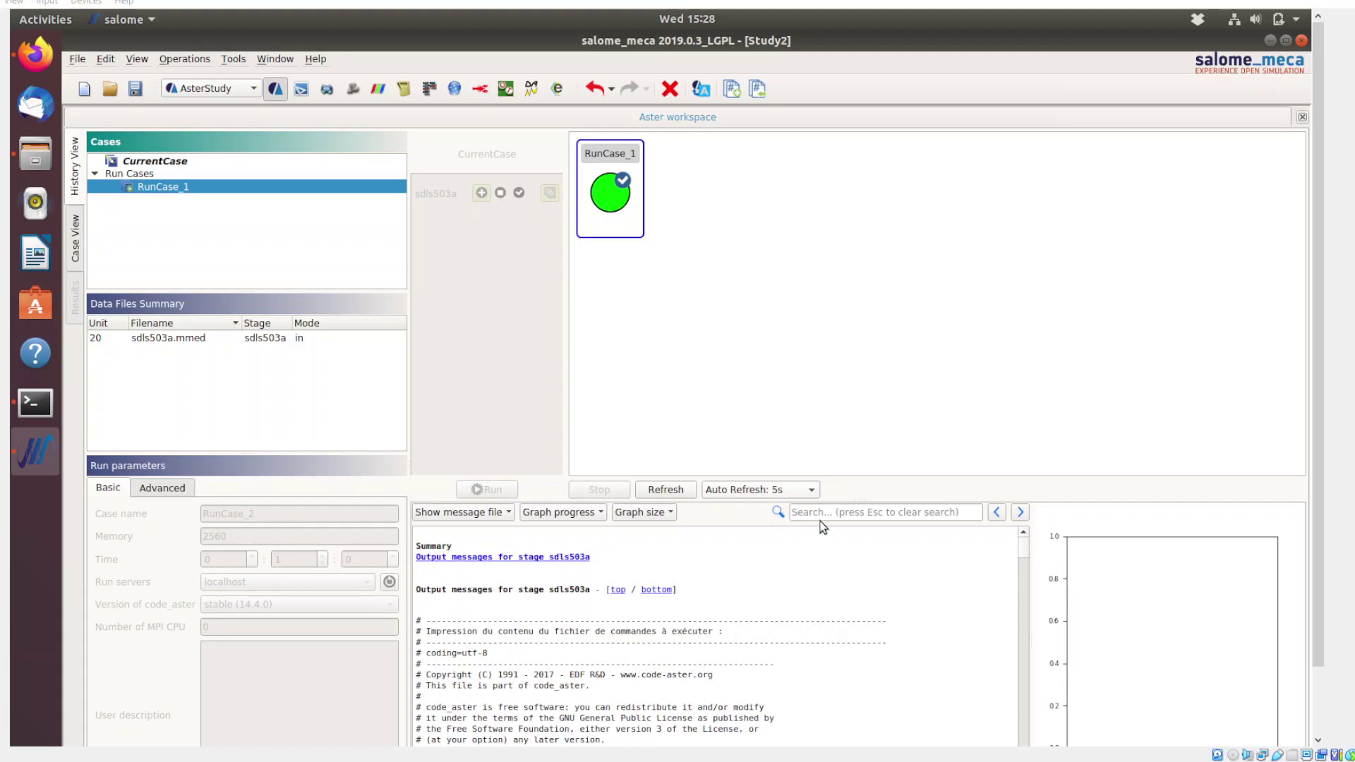
pyautogui.moveTo(1025, 548); pyautogui.dragTo(1017, 754)
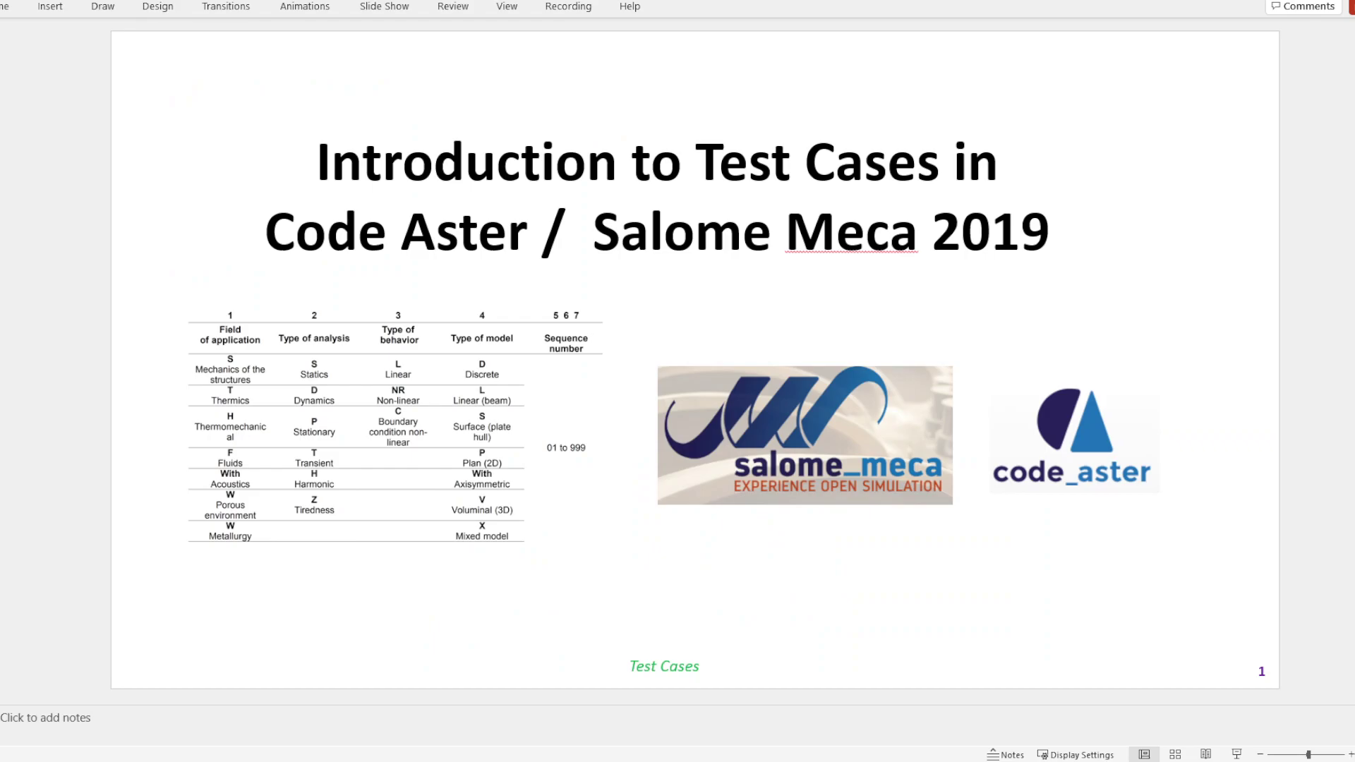
pyautogui.click(423, 713)
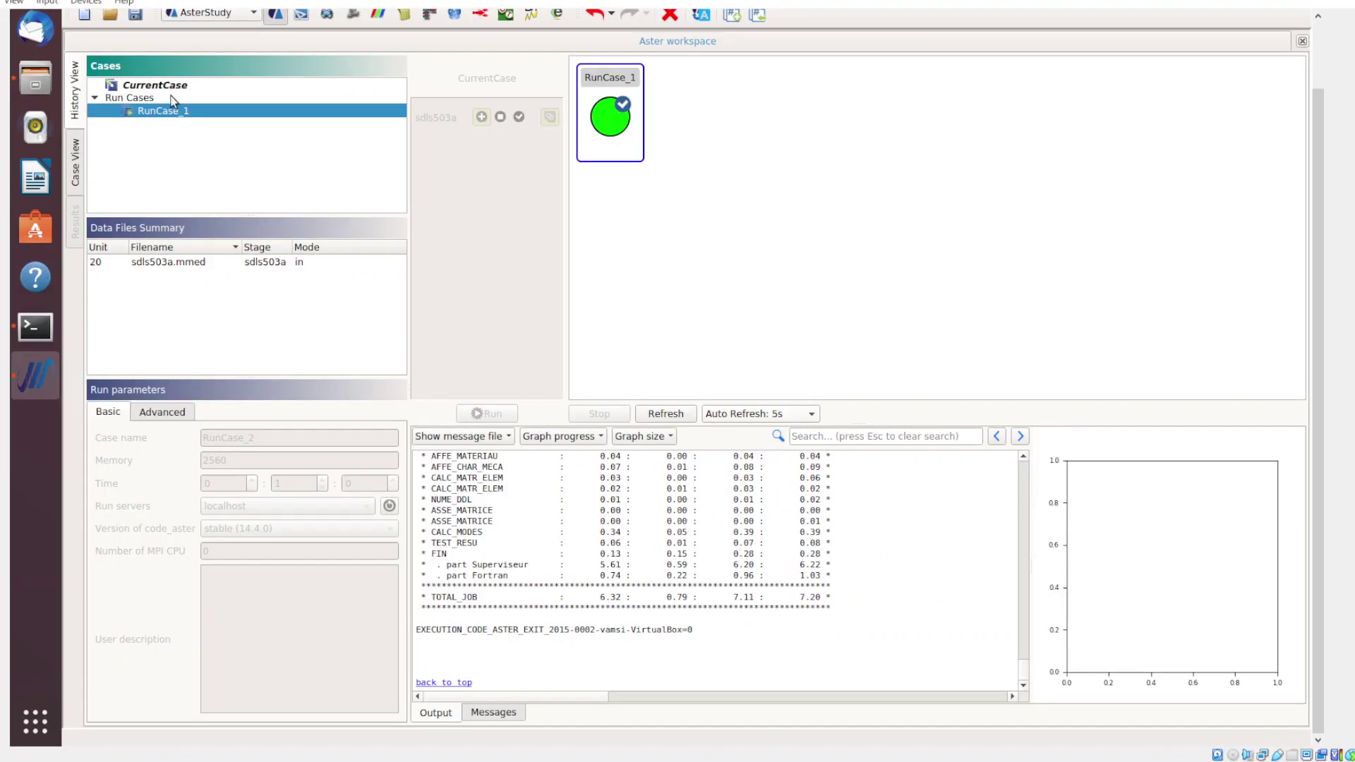
# - Return to the Case View and display the MA_EL_M1 CALC_MATR_ELEM command's parameters
pyautogui.click(1318, 55)
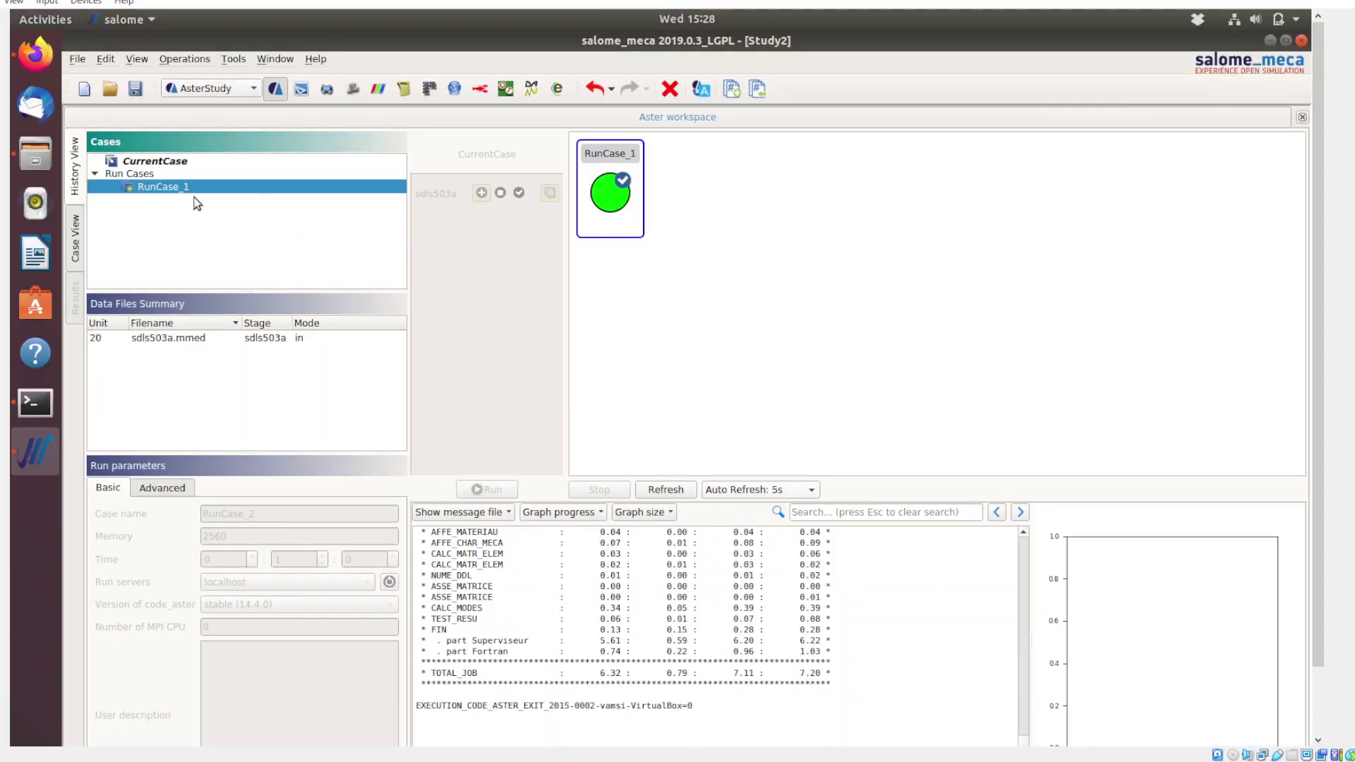
pyautogui.click(75, 239)
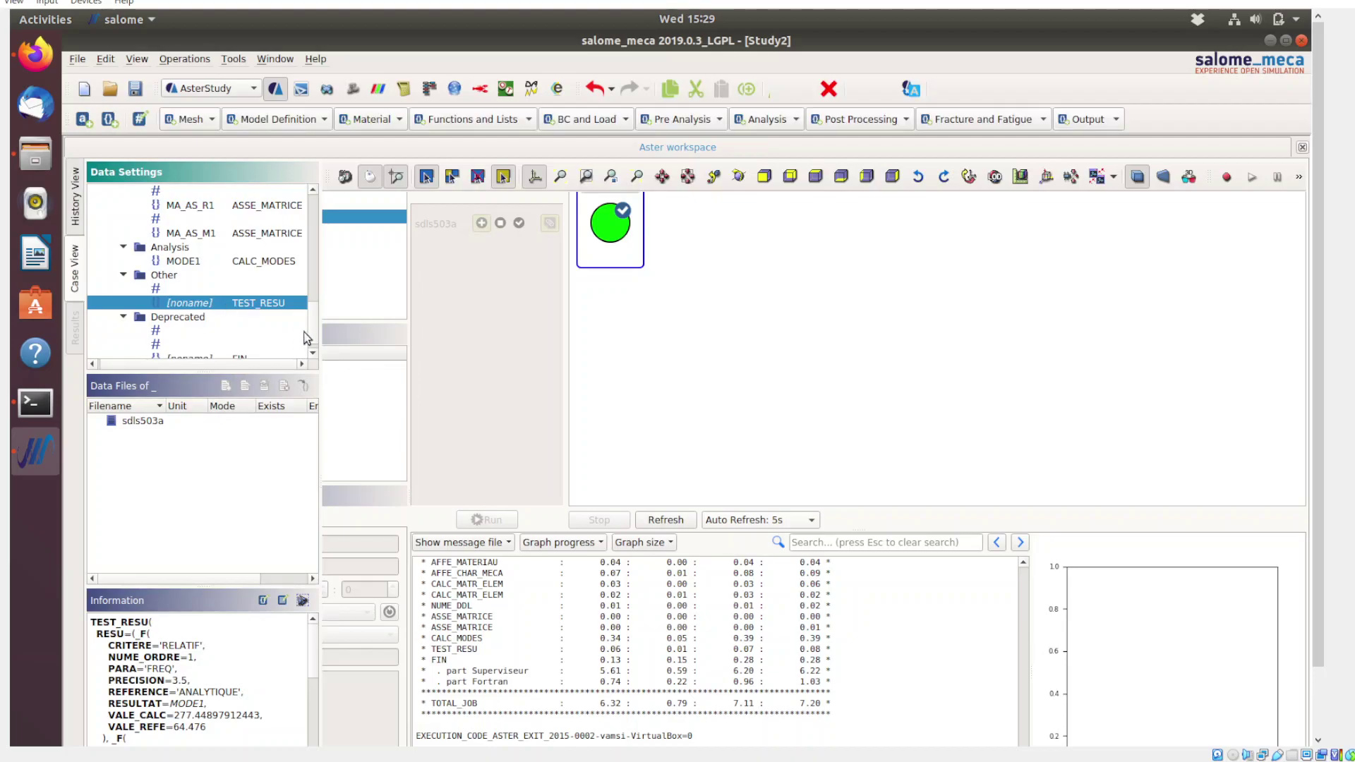
pyautogui.scroll(3, 314, 307)
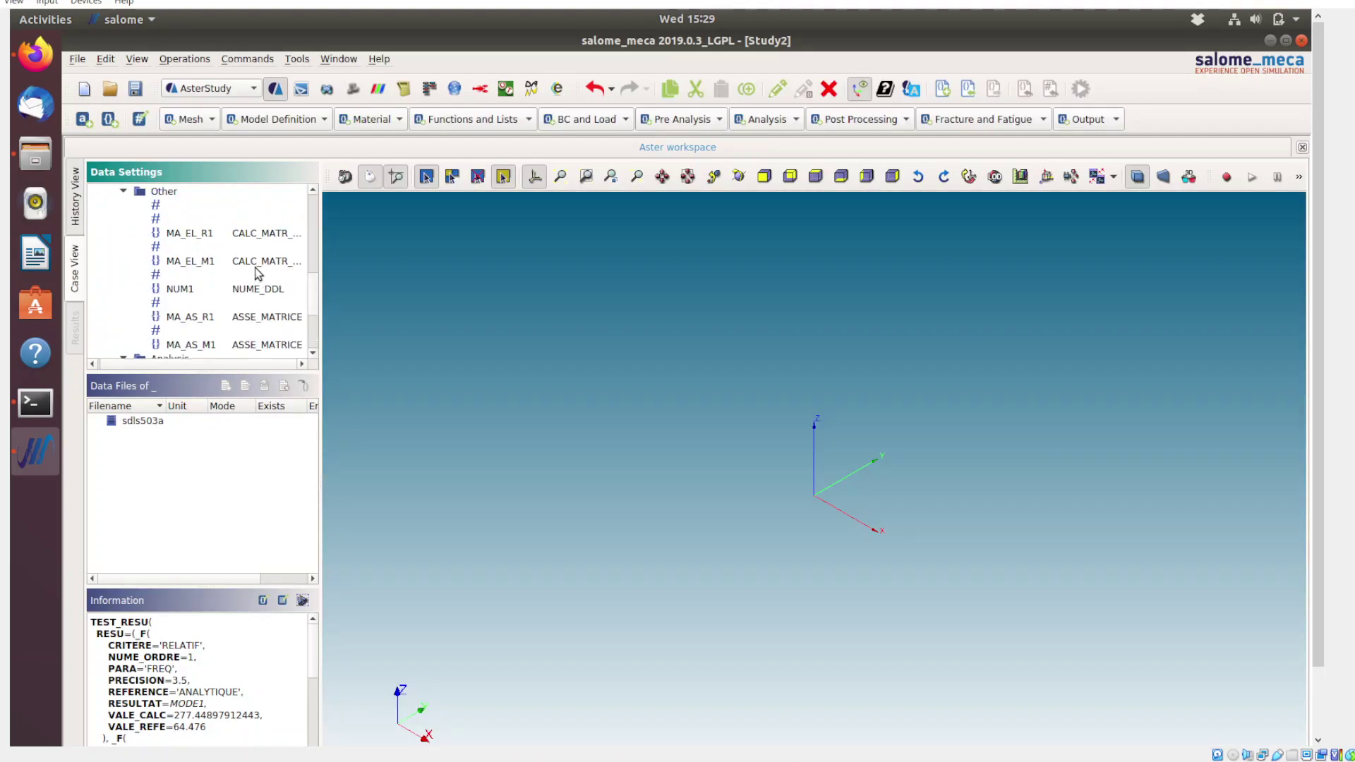
pyautogui.click(258, 262)
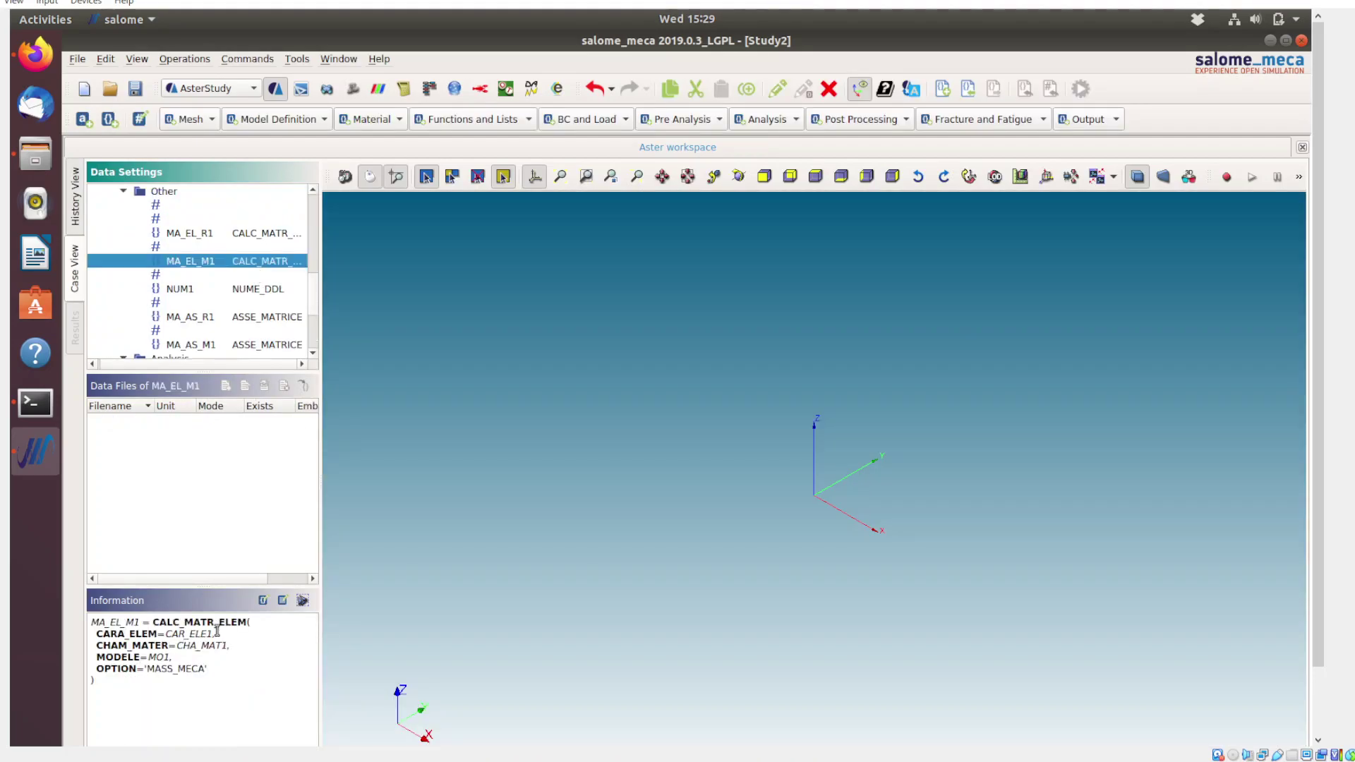